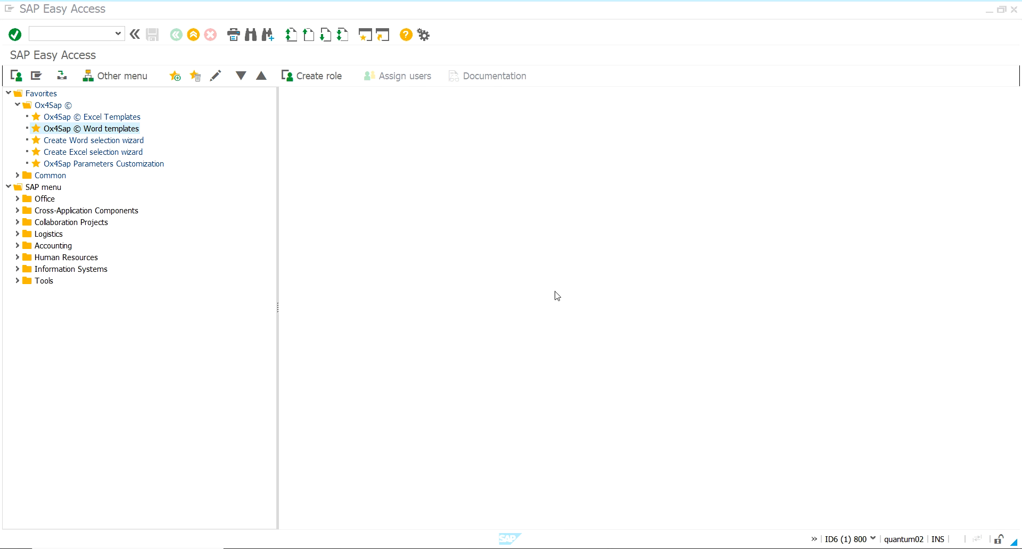
# Open the Ox4Sap Word template with code TEND1 for changing.
pyautogui.click(113, 131)
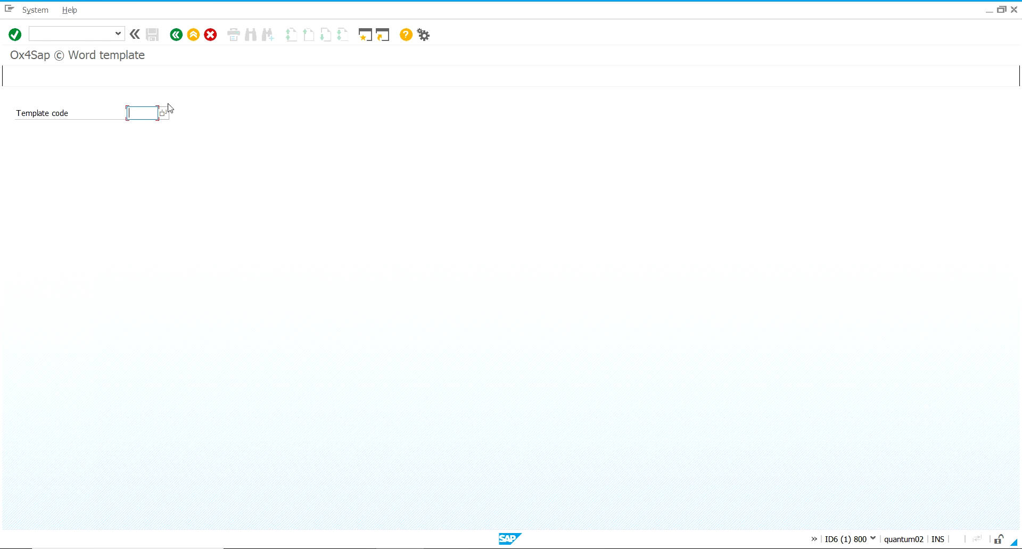
pyautogui.click(169, 107)
pyautogui.click(146, 120)
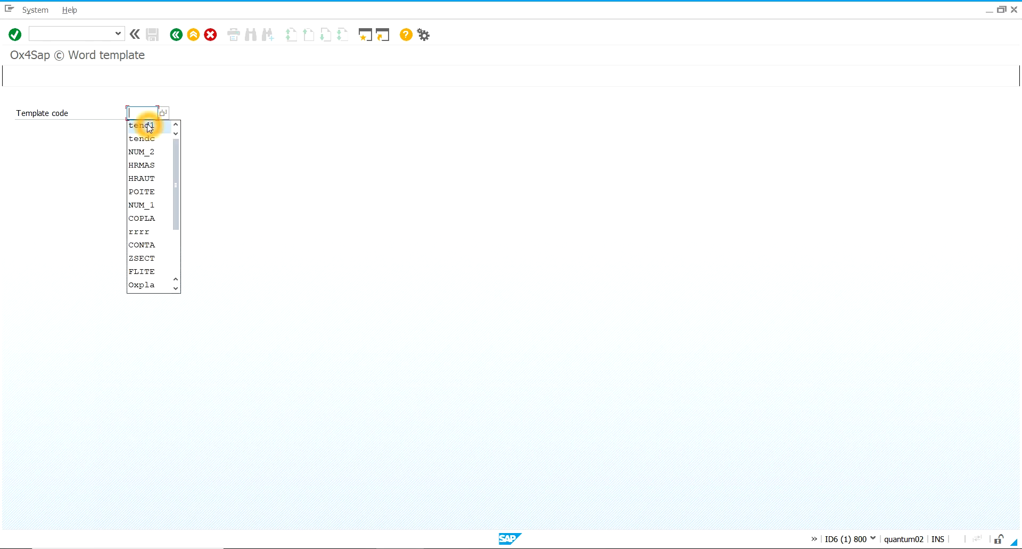
pyautogui.press('Return')
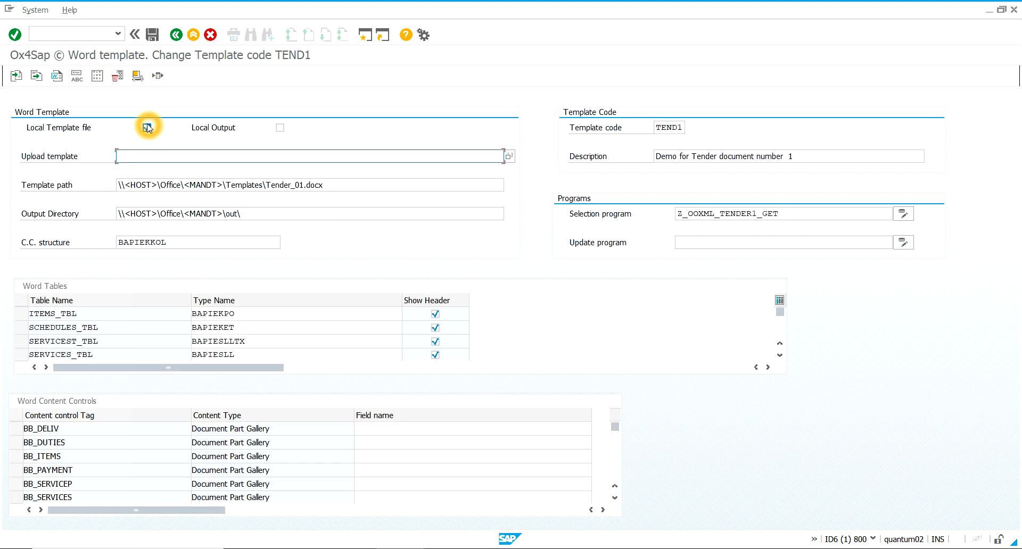
# Examine the template's Word Tables list and the content control tags, types and field names in Word Content Controls.
pyautogui.click(321, 294)
pyautogui.click(285, 334)
pyautogui.click(332, 451)
pyautogui.click(275, 425)
pyautogui.click(243, 431)
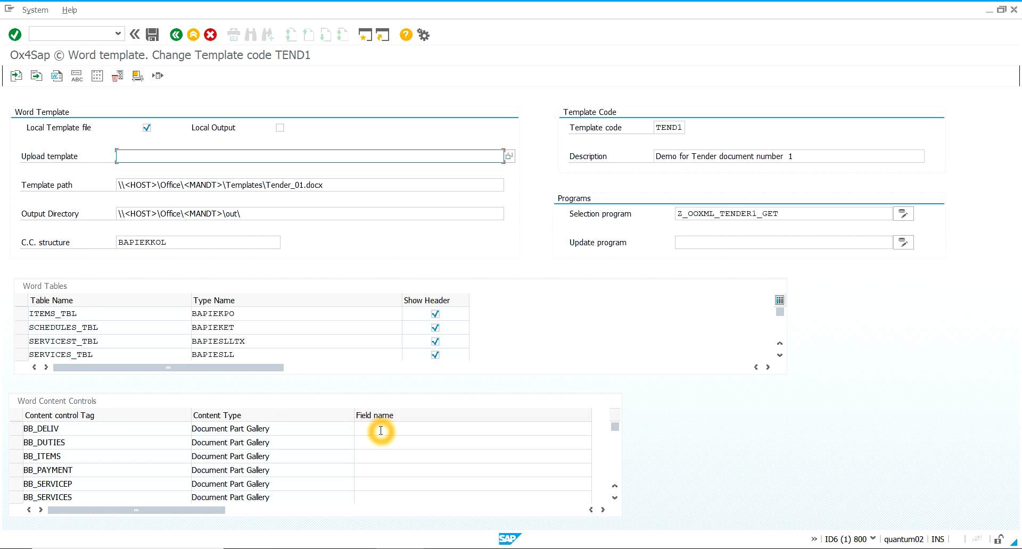
pyautogui.scroll(-3, 388, 428)
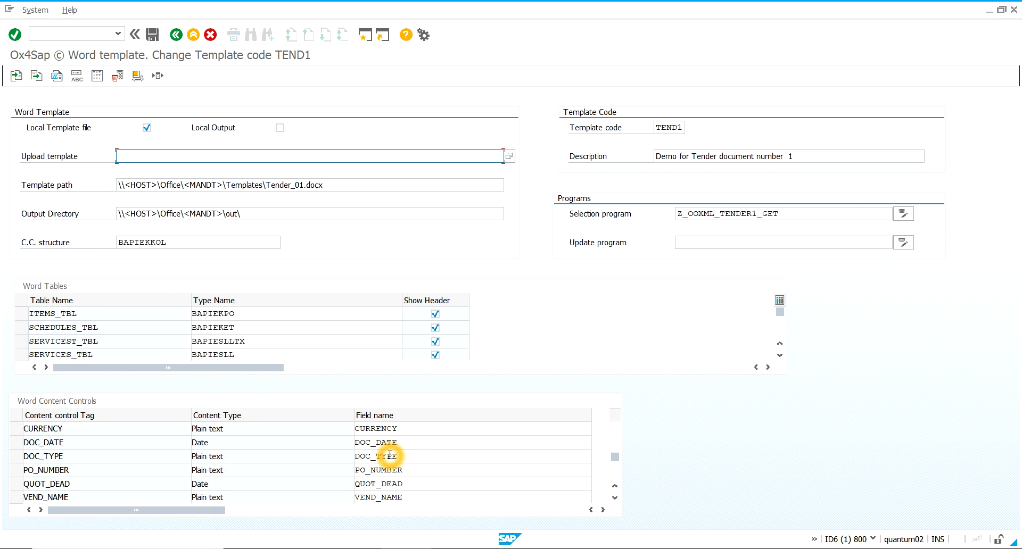
pyautogui.scroll(3, 407, 460)
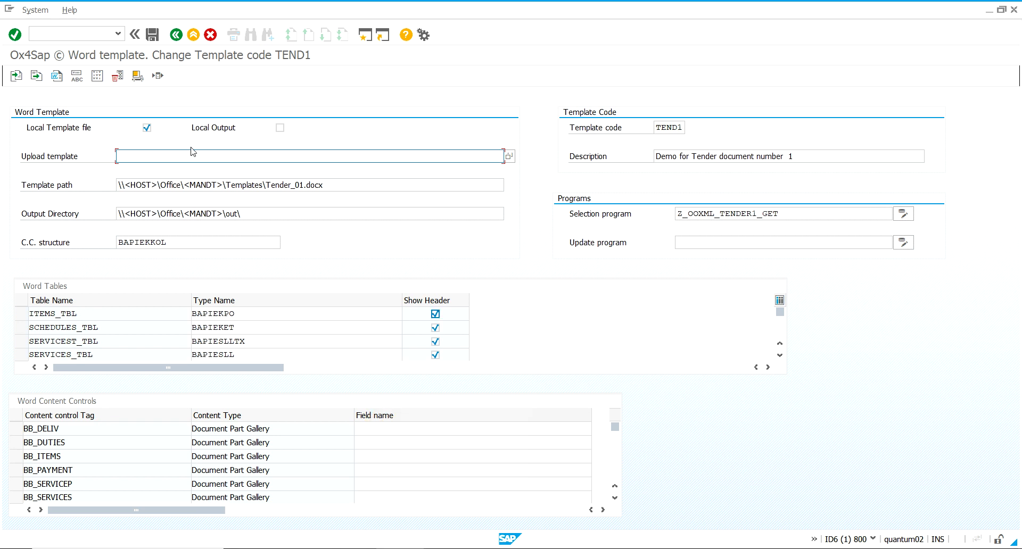
# Open the template document Tender_01.docx in Word and look through it down to the RFQ Items section.
pyautogui.click(57, 78)
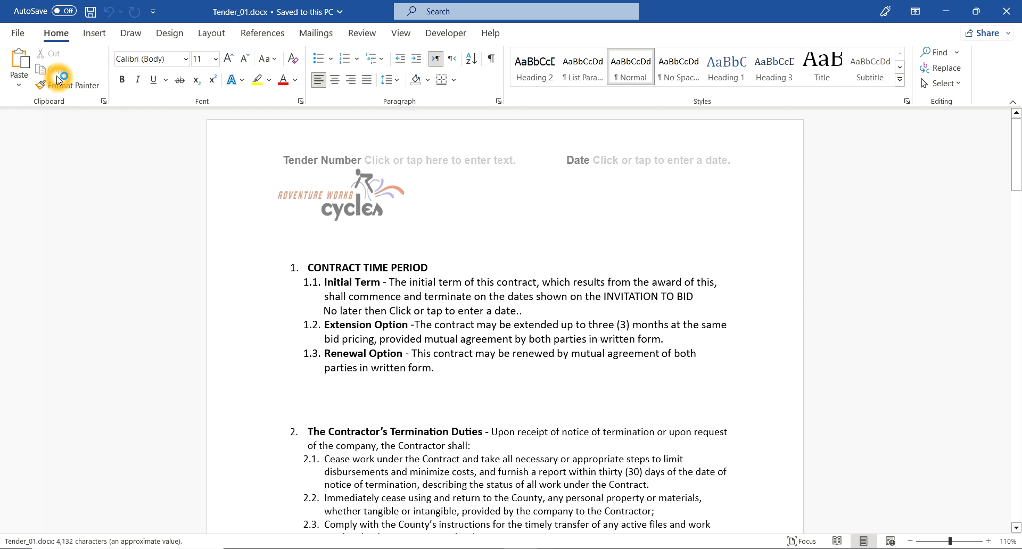
pyautogui.scroll(-2, 595, 258)
pyautogui.click(467, 203)
pyautogui.scroll(-2, 488, 245)
pyautogui.scroll(-12, 488, 244)
pyautogui.click(496, 345)
pyautogui.scroll(-9, 496, 341)
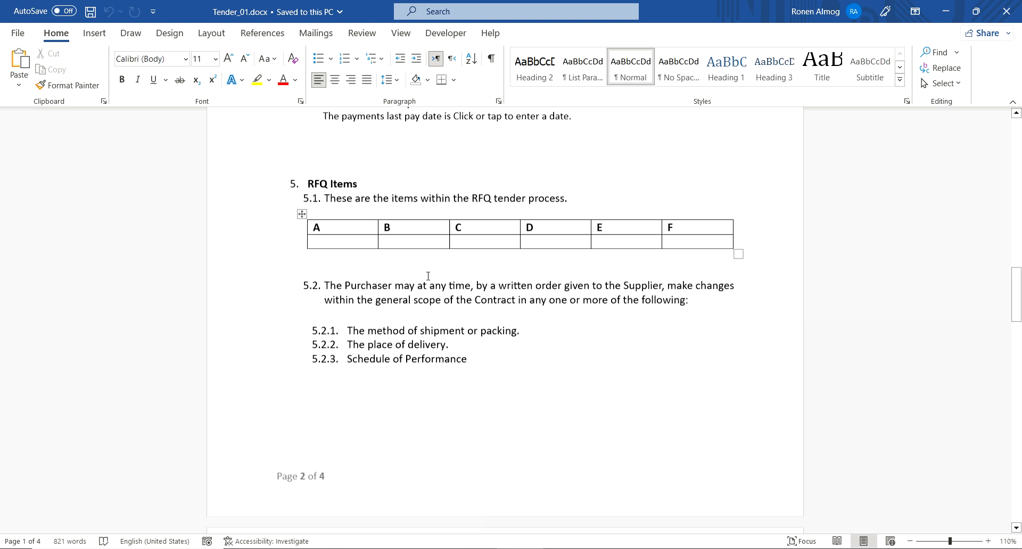
# Examine the Payment section and its BB_PAYMENT content control in the template.
pyautogui.scroll(4, 429, 276)
pyautogui.click(450, 229)
pyautogui.click(316, 180)
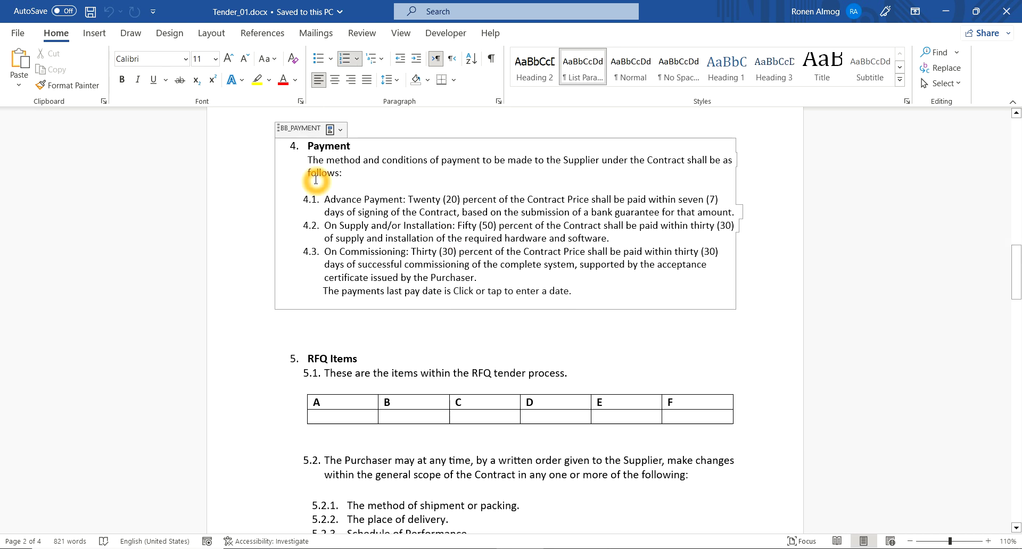
pyautogui.click(291, 133)
pyautogui.click(316, 133)
pyautogui.click(285, 149)
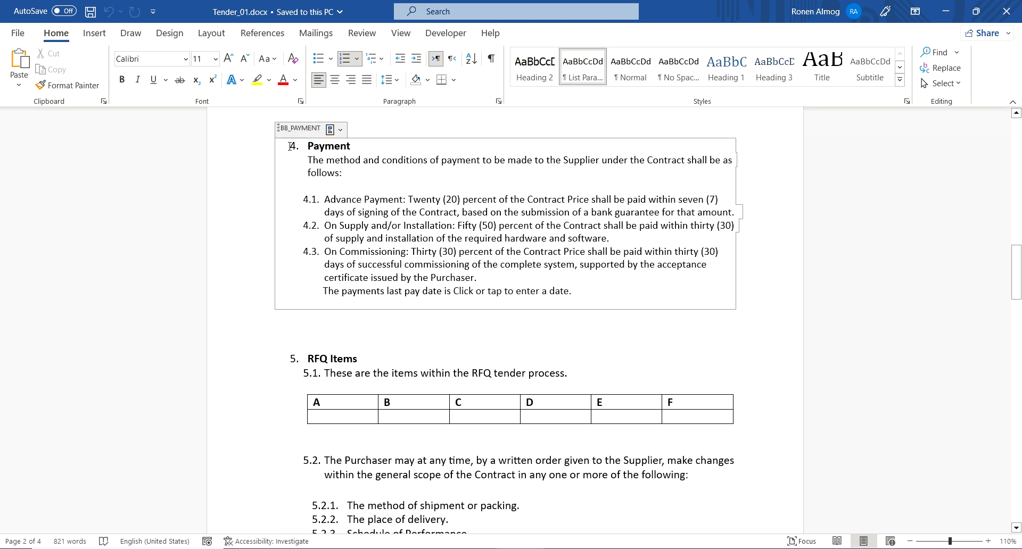
pyautogui.click(316, 141)
pyautogui.click(337, 288)
pyautogui.scroll(-1, 337, 288)
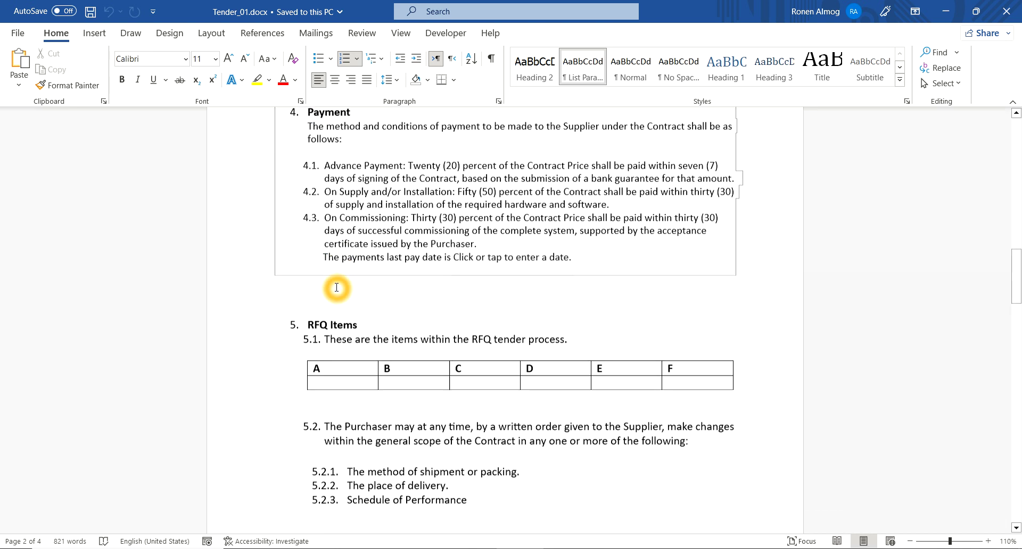
# Examine the RFQ Items section and its BB_ITEMS content control, including the empty items table.
pyautogui.click(326, 324)
pyautogui.click(321, 326)
pyautogui.scroll(2, 319, 197)
pyautogui.scroll(-3, 319, 373)
pyautogui.click(323, 373)
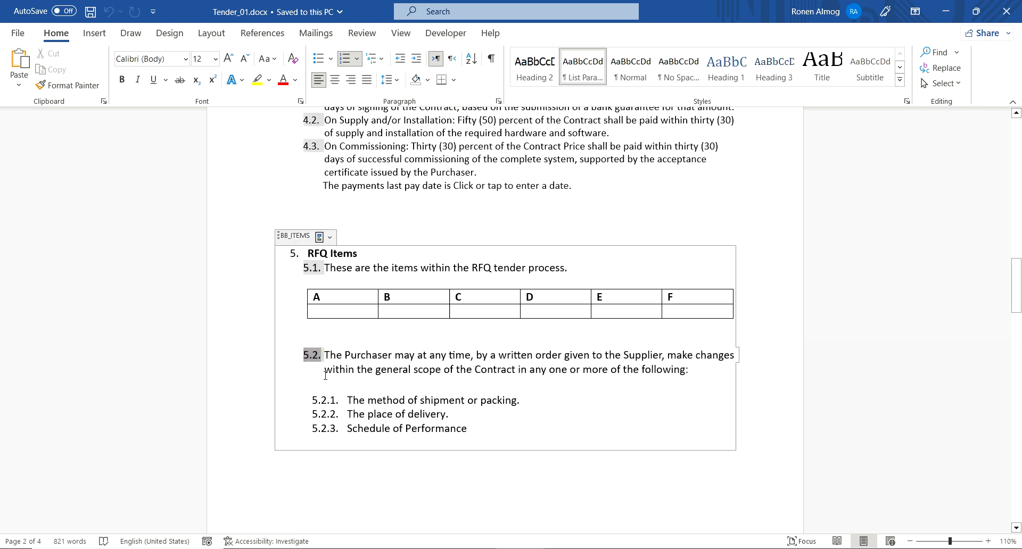
# Review the remaining template sections through Transportation and its schedule table, and close the Word document.
pyautogui.scroll(-5, 324, 374)
pyautogui.click(302, 147)
pyautogui.scroll(1, 307, 199)
pyautogui.scroll(-10, 410, 351)
pyautogui.click(298, 311)
pyautogui.scroll(-10, 479, 394)
pyautogui.scroll(-20, 511, 370)
pyautogui.scroll(3, 510, 371)
pyautogui.scroll(3, 508, 370)
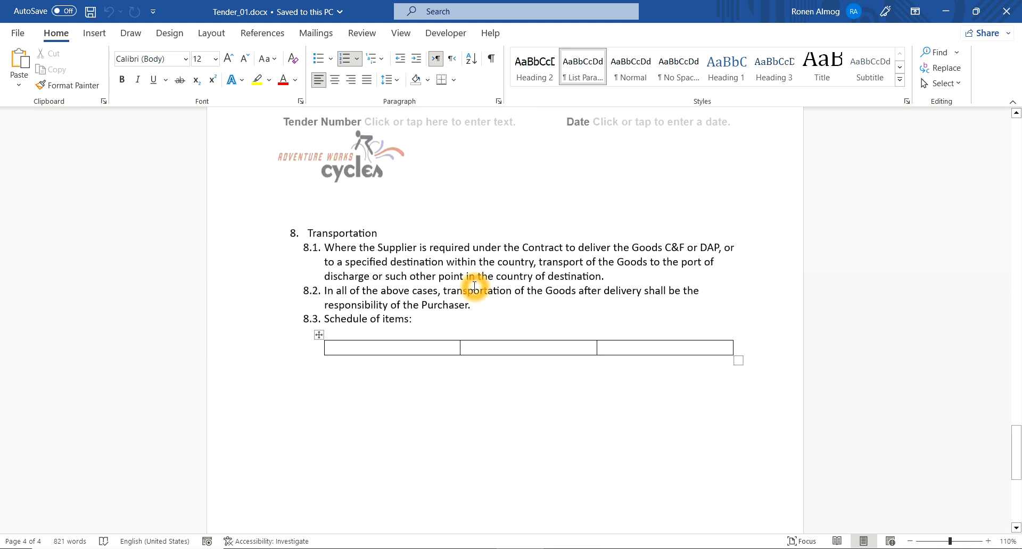
pyautogui.click(353, 257)
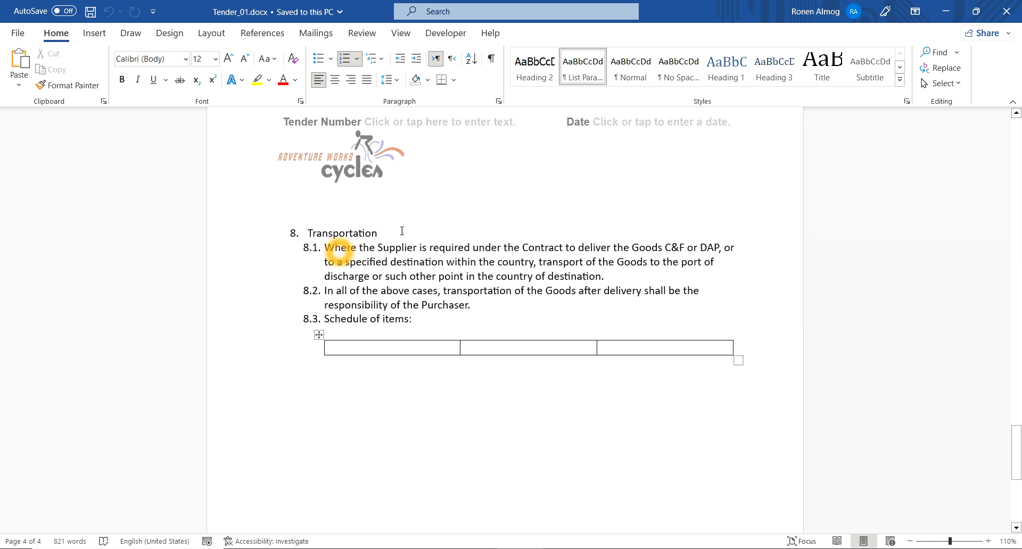
pyautogui.scroll(3, 404, 231)
pyautogui.click(1008, 10)
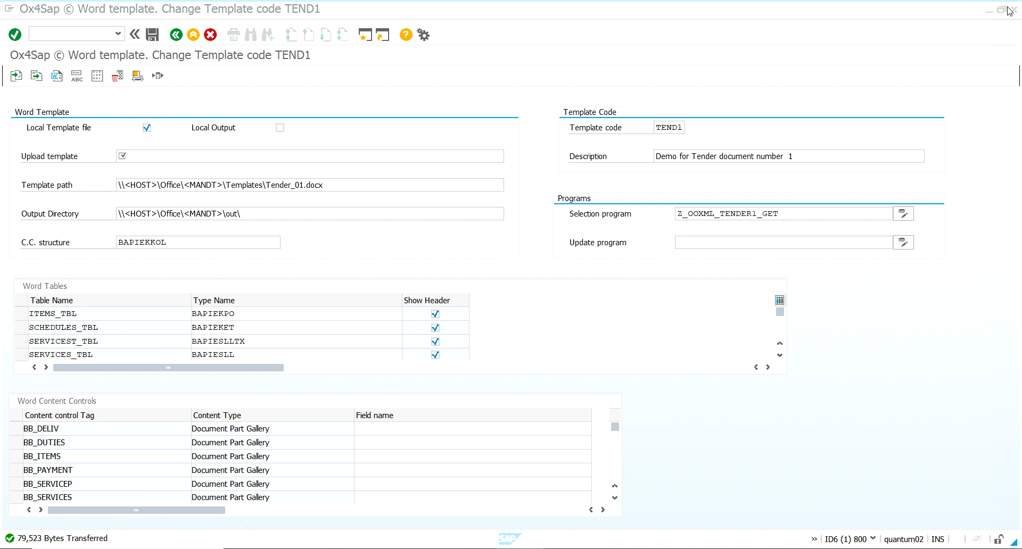
# Run the template's selection program Z_OOXML_TENDER1_GET from the ABAP Editor and load a saved selection variant.
pyautogui.click(904, 213)
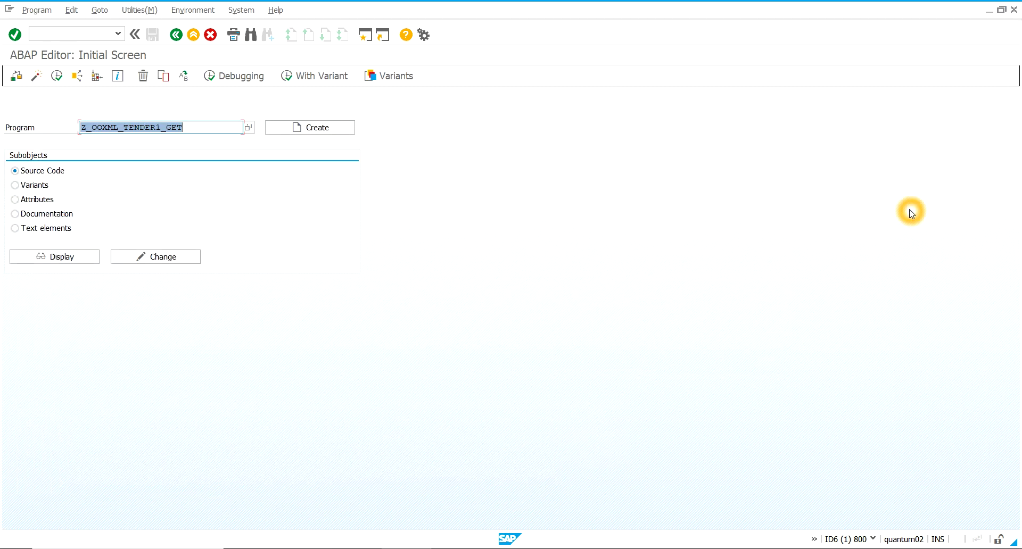
pyautogui.click(60, 76)
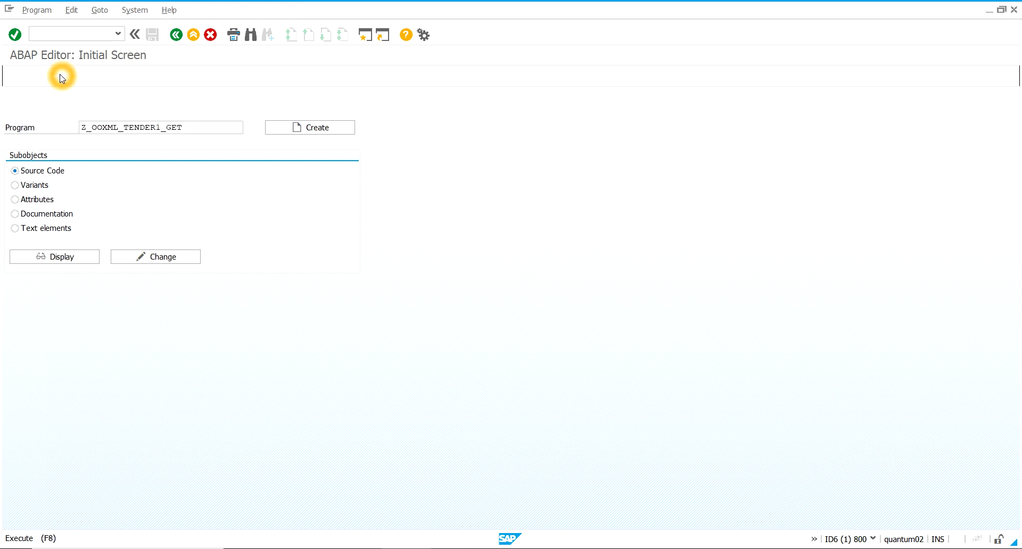
pyautogui.click(36, 75)
pyautogui.click(103, 220)
pyautogui.click(100, 215)
# Accept the two single values in the Purchasing Document multiple selection and execute the report for template TEND1.
pyautogui.click(430, 114)
pyautogui.click(75, 179)
pyautogui.click(83, 193)
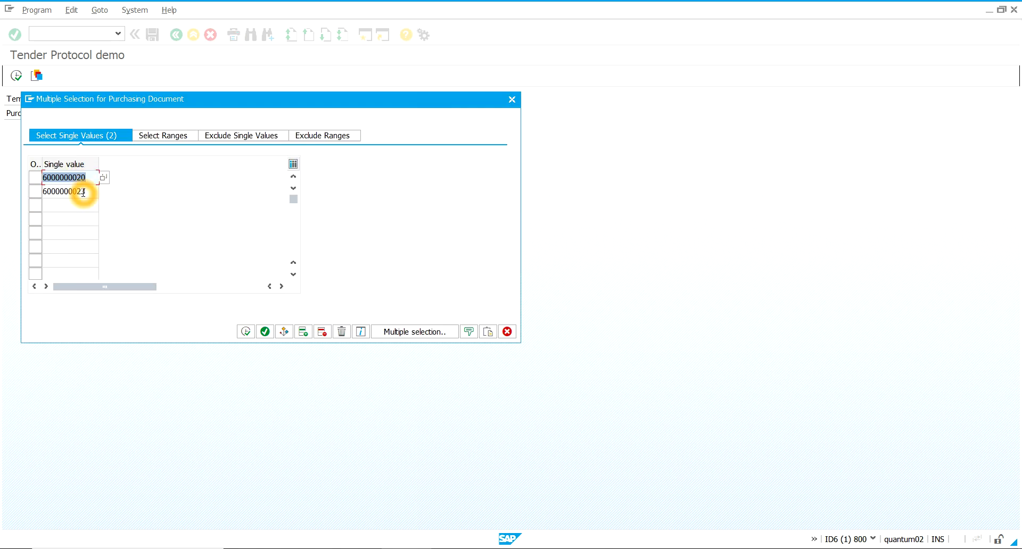
pyautogui.click(245, 333)
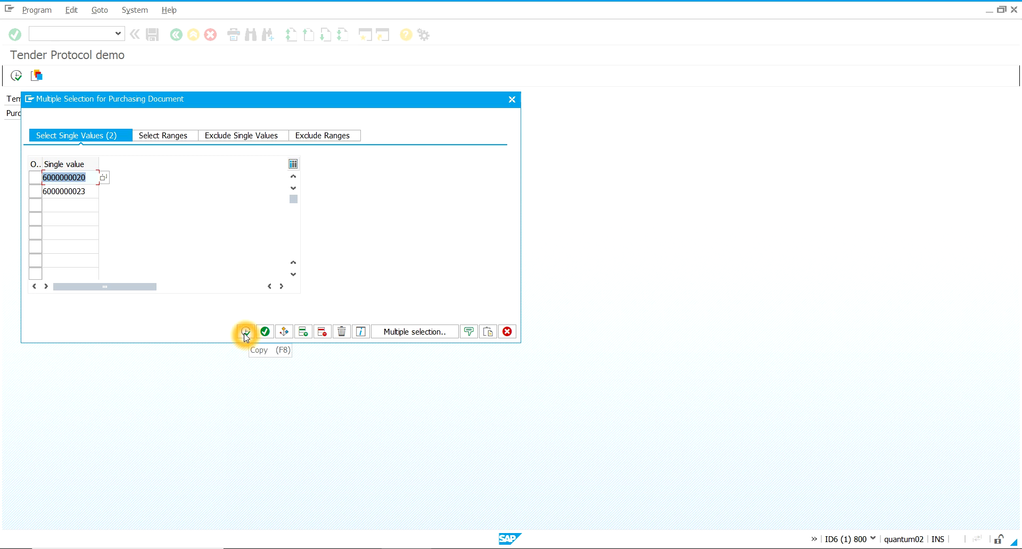
pyautogui.click(16, 75)
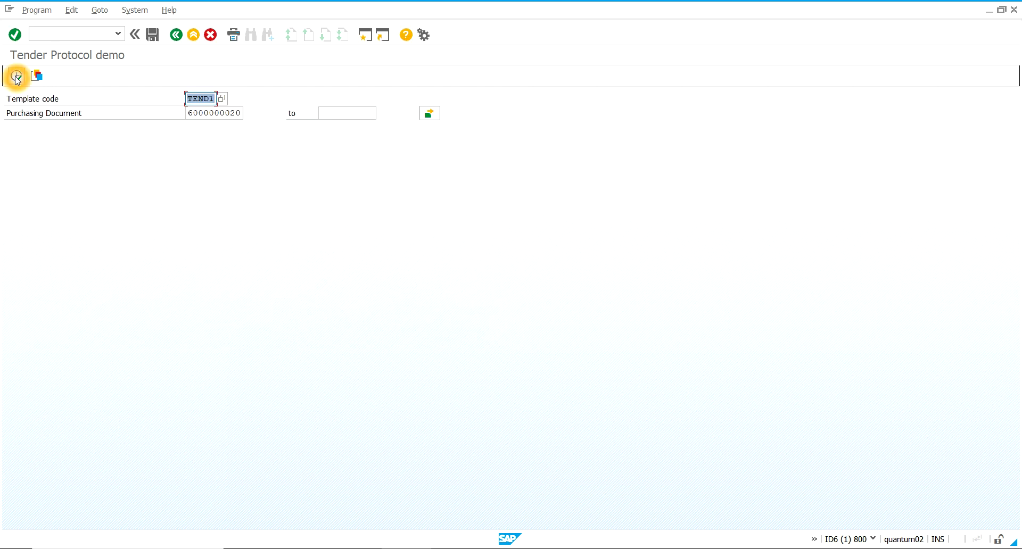
pyautogui.click(214, 198)
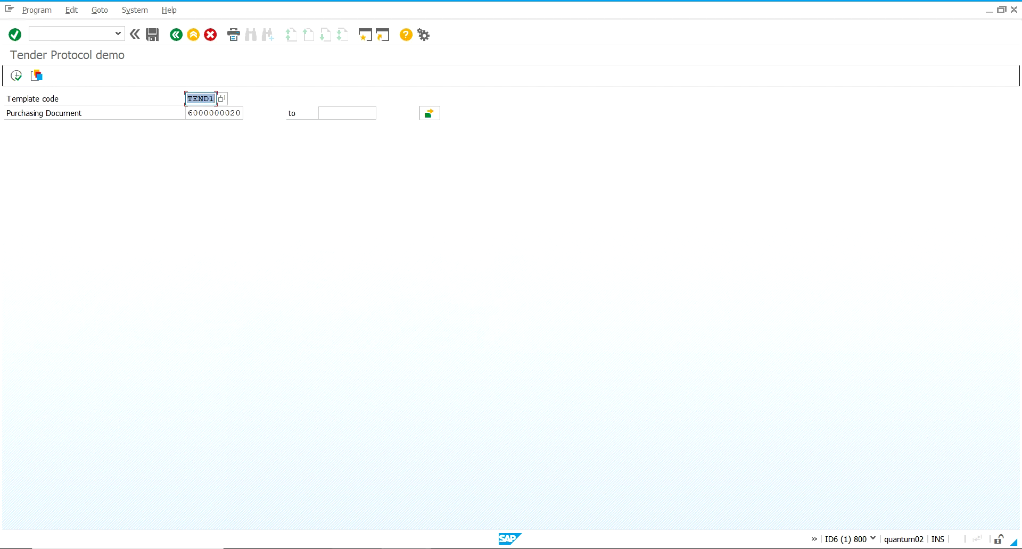
# Switch to File Explorer and open the first generated tender document from the 800\Out folder.
pyautogui.click(282, 516)
pyautogui.click(250, 548)
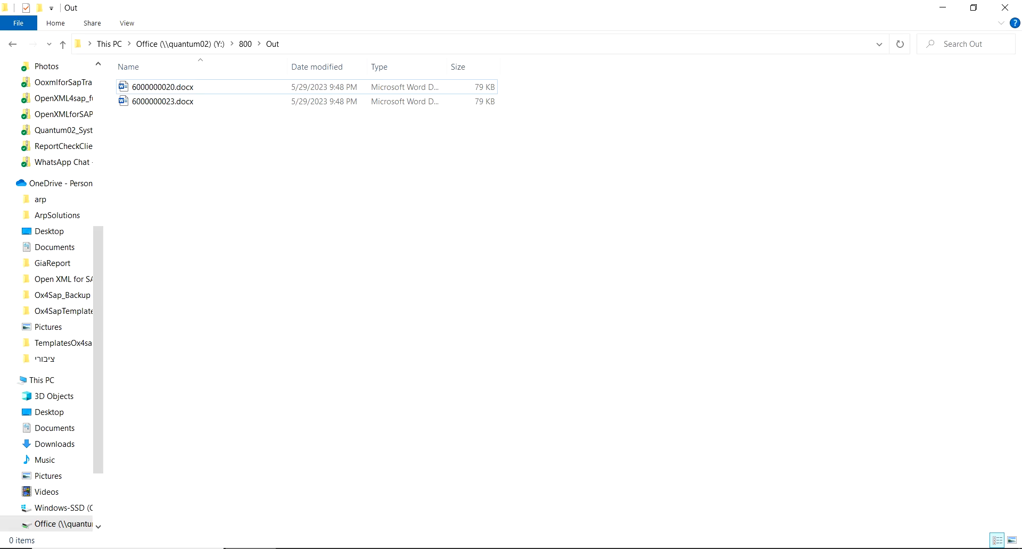
pyautogui.click(150, 111)
pyautogui.click(217, 121)
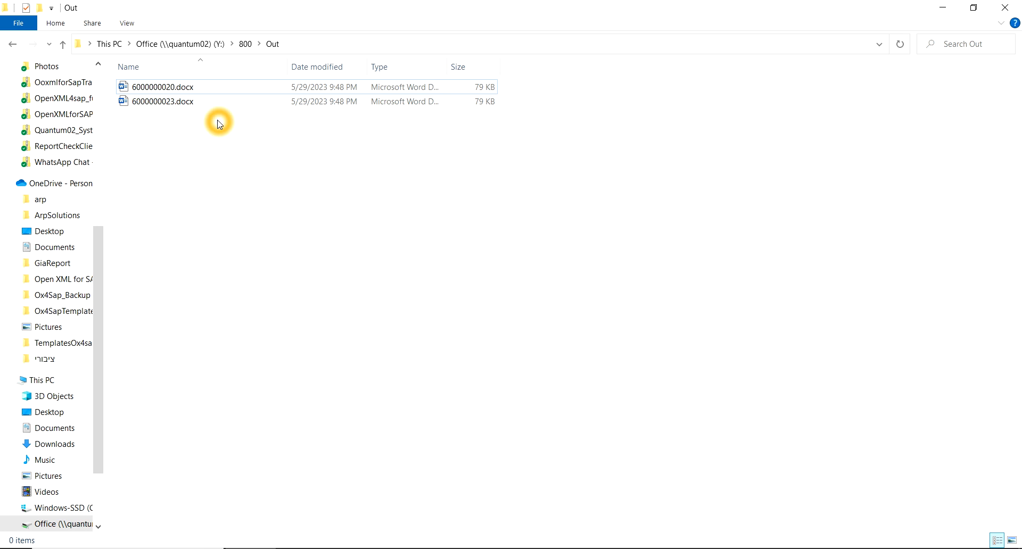
pyautogui.doubleClick(209, 88)
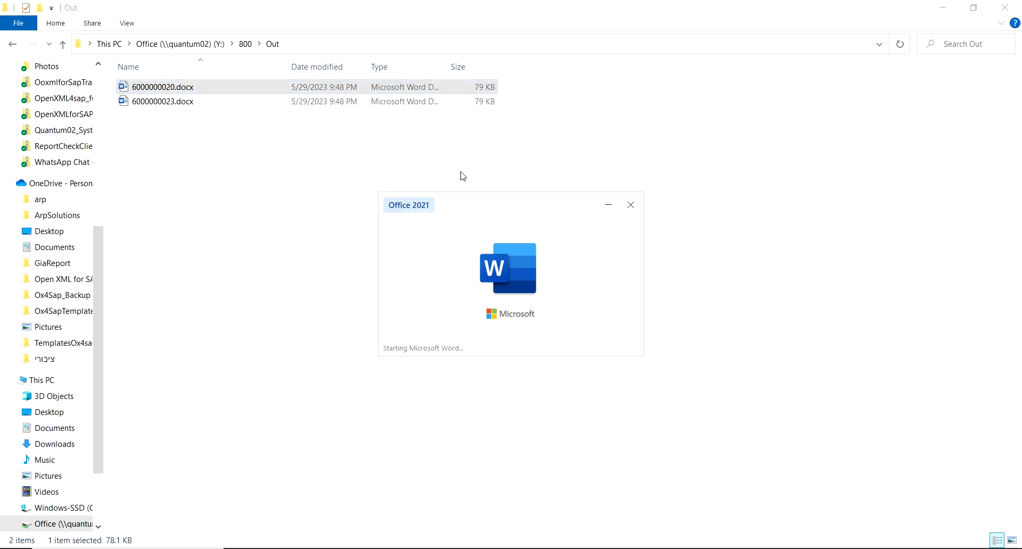
# Review the first generated tender's RFQ items, services sections and delivery schedule, and close the document.
pyautogui.scroll(-10, 510, 229)
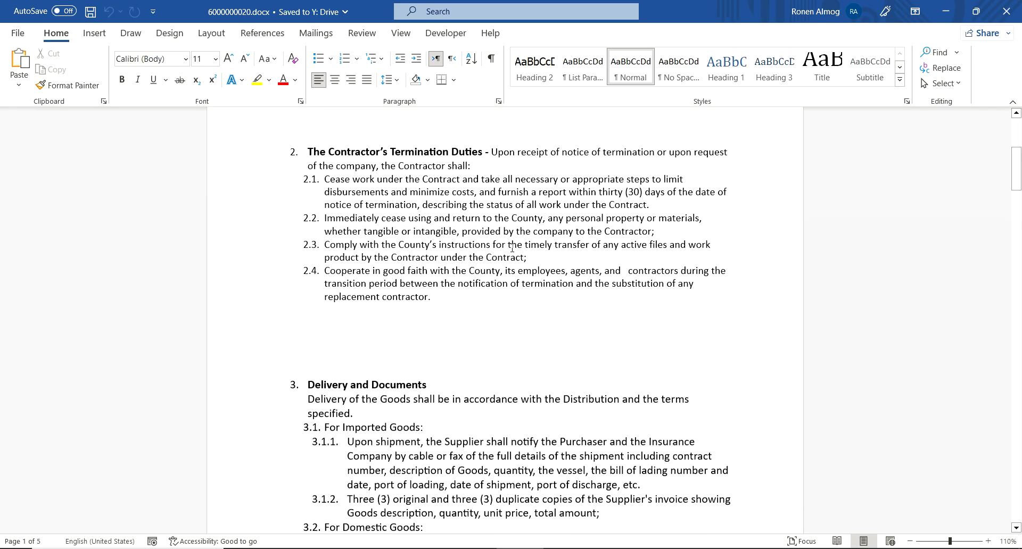
pyautogui.scroll(-12, 512, 247)
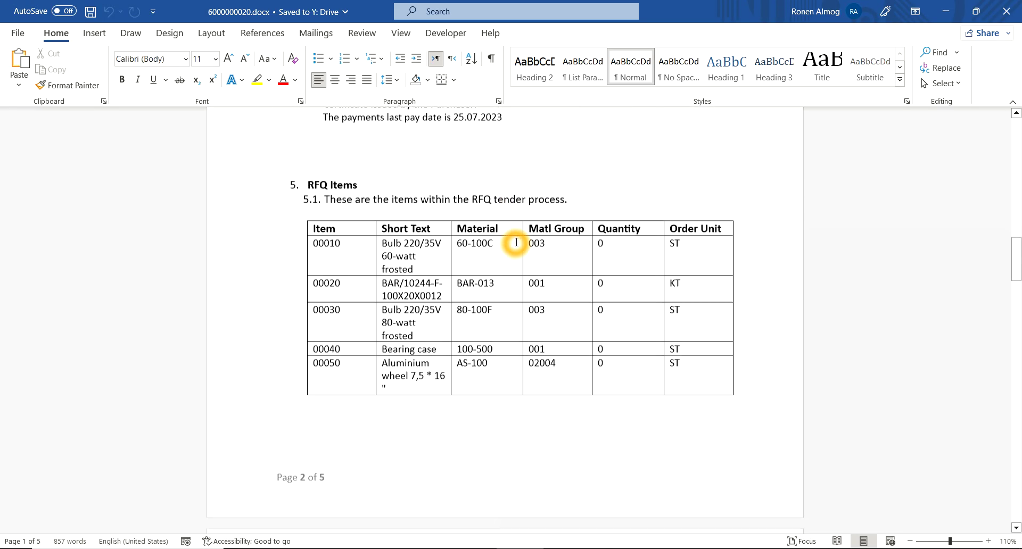
pyautogui.scroll(-5, 479, 235)
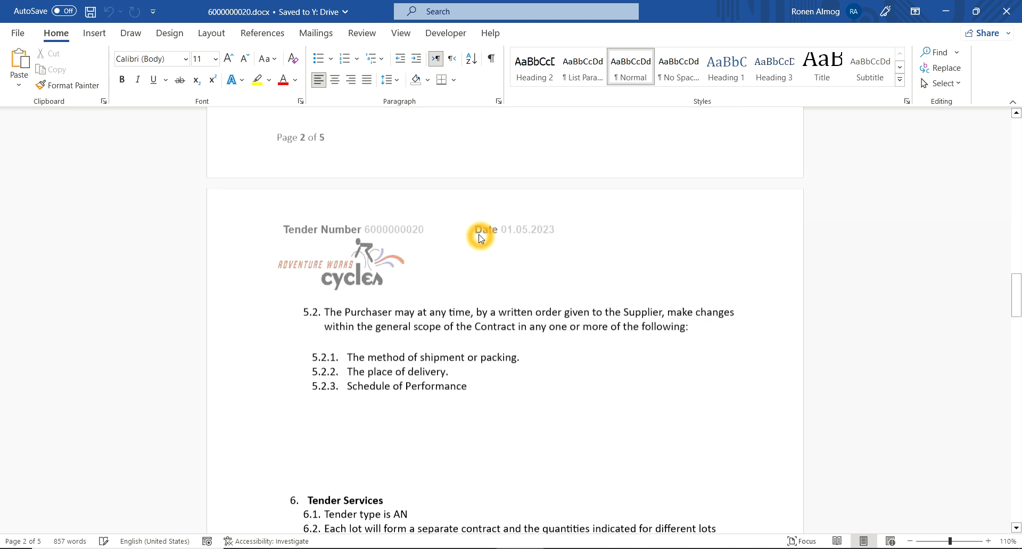
pyautogui.scroll(-6, 504, 324)
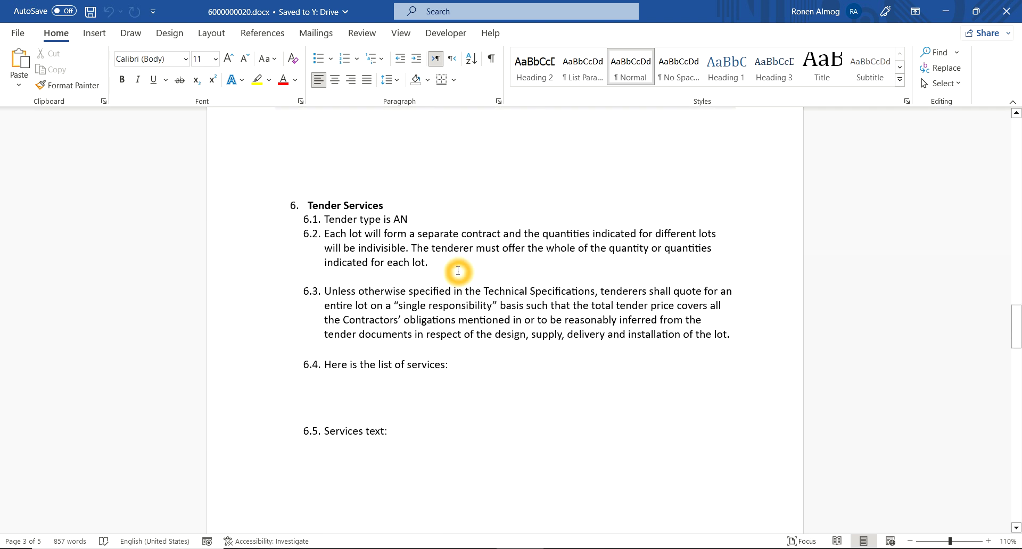
pyautogui.scroll(-3, 416, 333)
pyautogui.scroll(4, 368, 236)
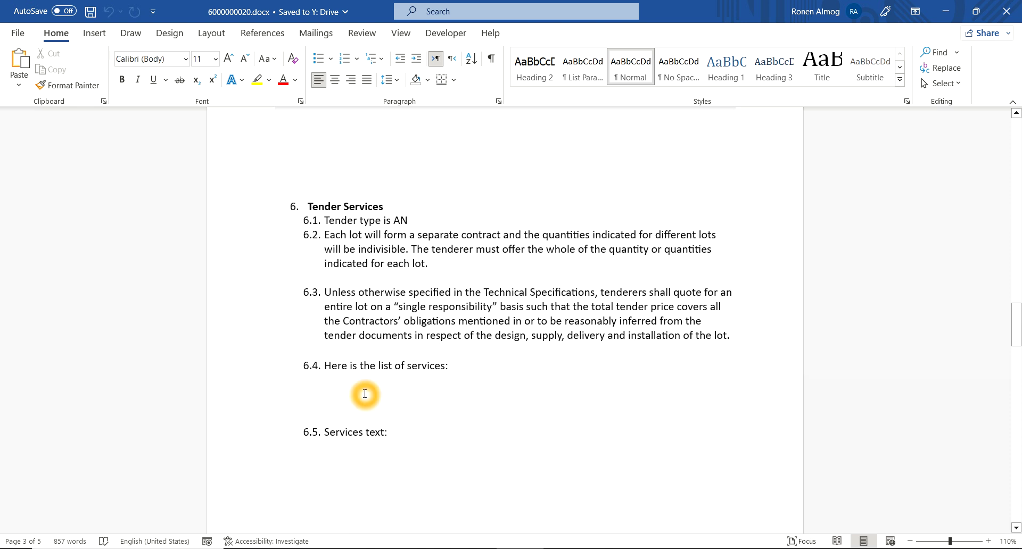
pyautogui.scroll(-3, 373, 269)
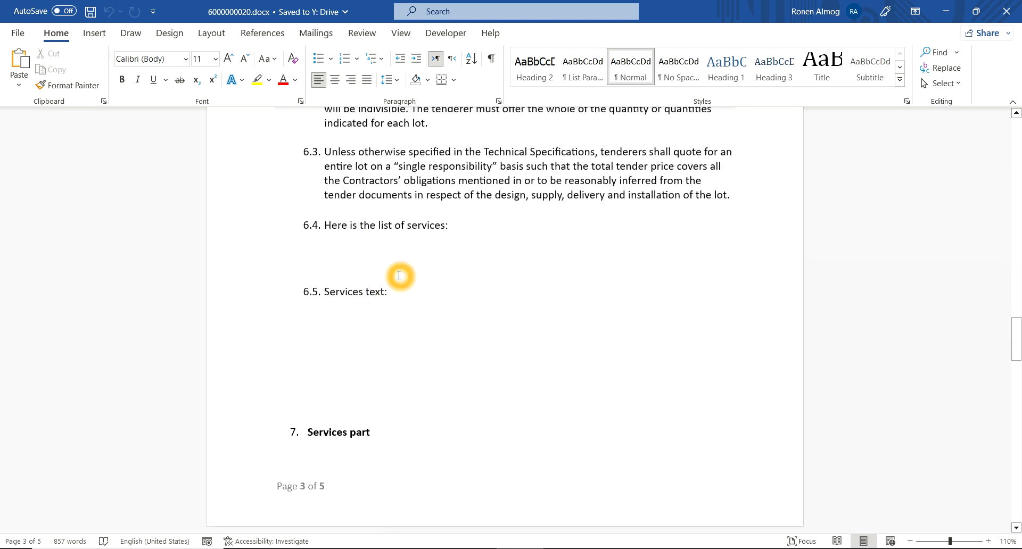
pyautogui.scroll(-15, 398, 277)
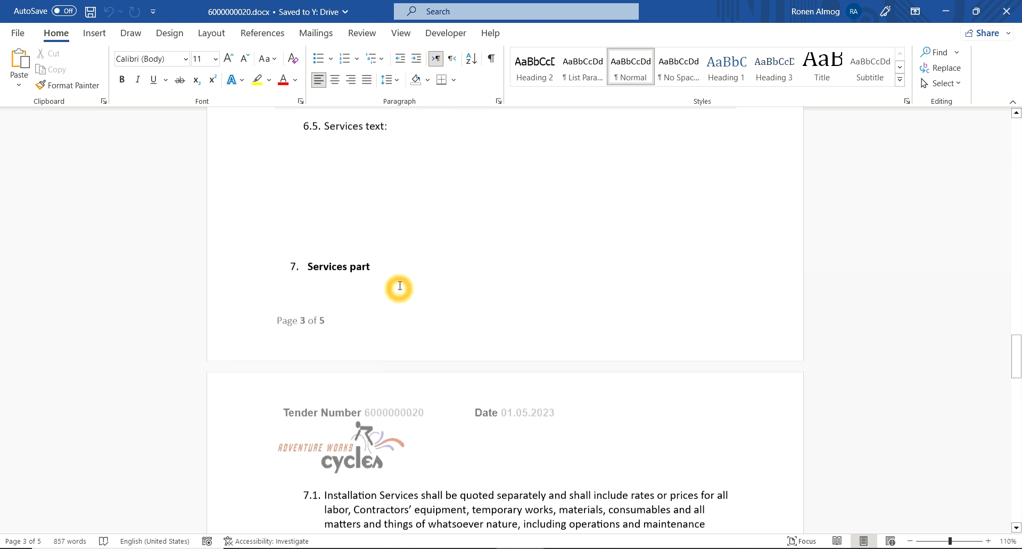
pyautogui.scroll(1, 400, 277)
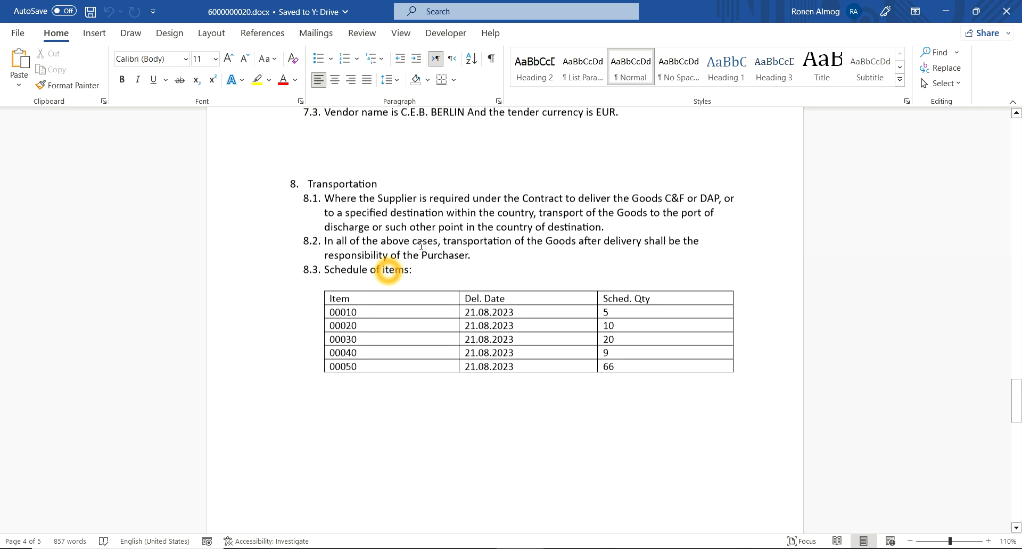
pyautogui.click(1010, 13)
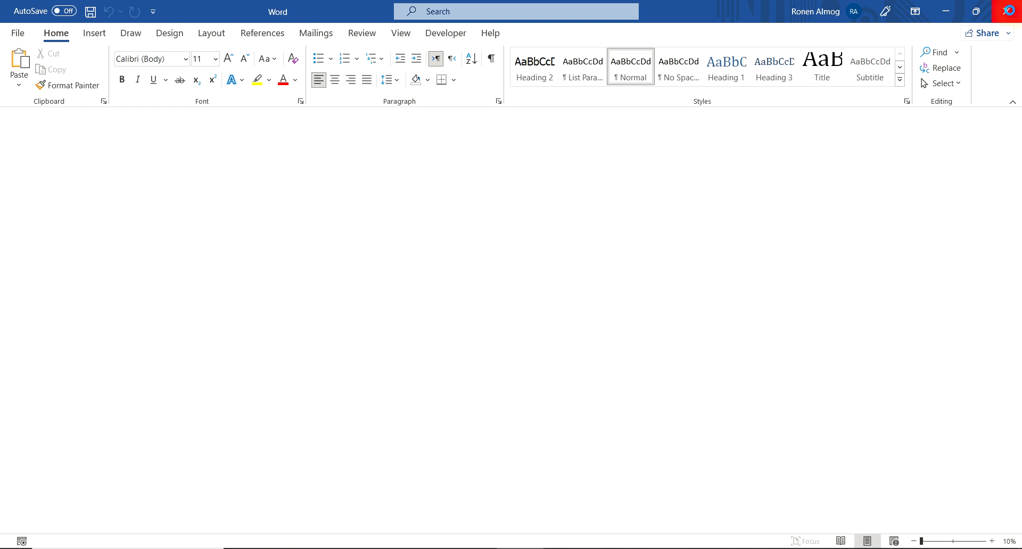
# Open the second generated tender document and examine its RFQ items, transportation clauses and delivery schedule.
pyautogui.doubleClick(159, 100)
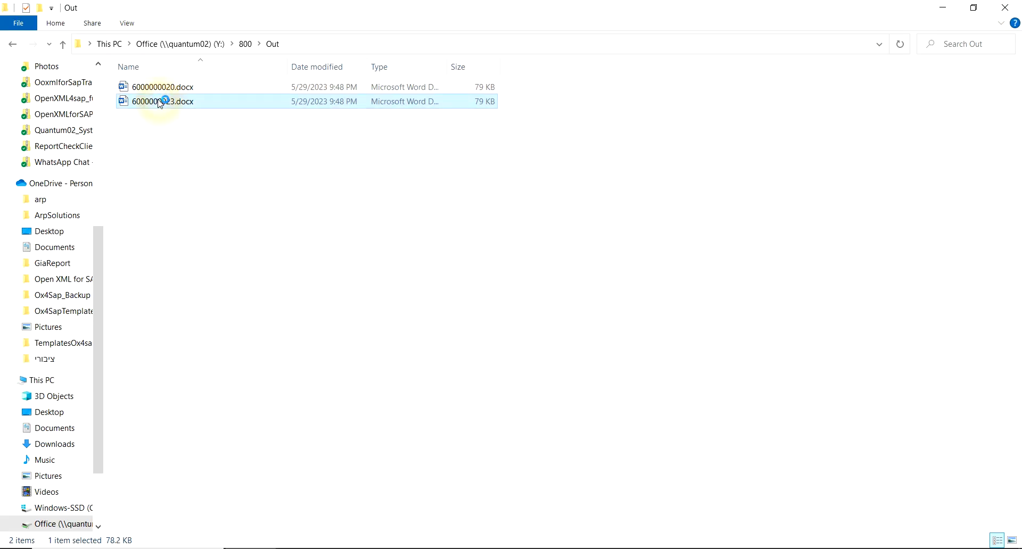
pyautogui.scroll(-15, 412, 319)
pyautogui.scroll(-20, 413, 289)
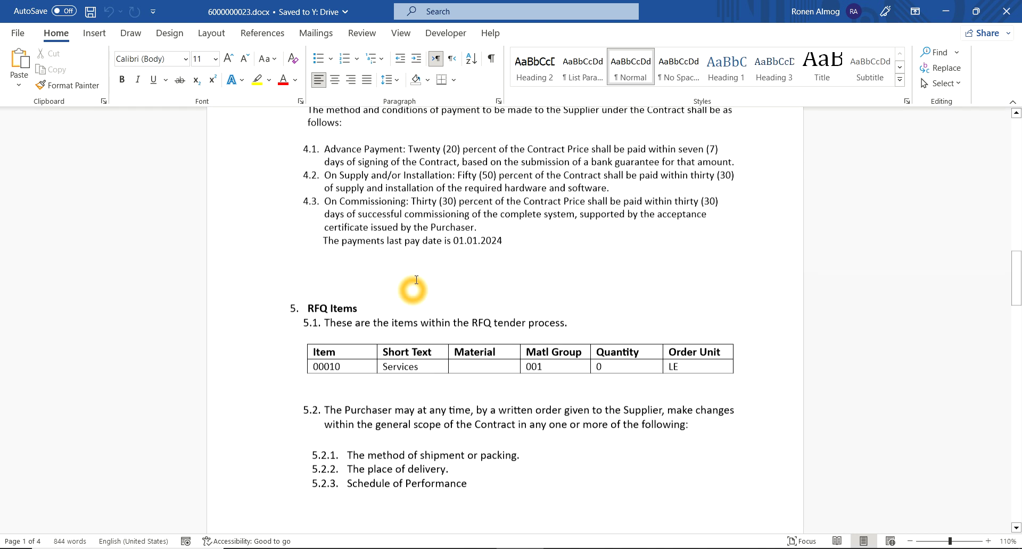
pyautogui.scroll(-12, 455, 275)
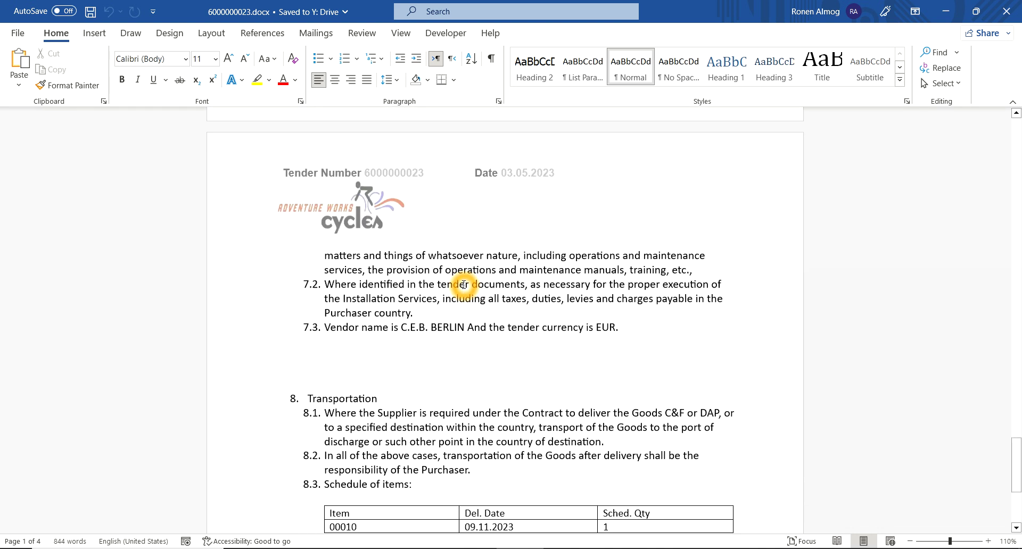
pyautogui.scroll(15, 417, 234)
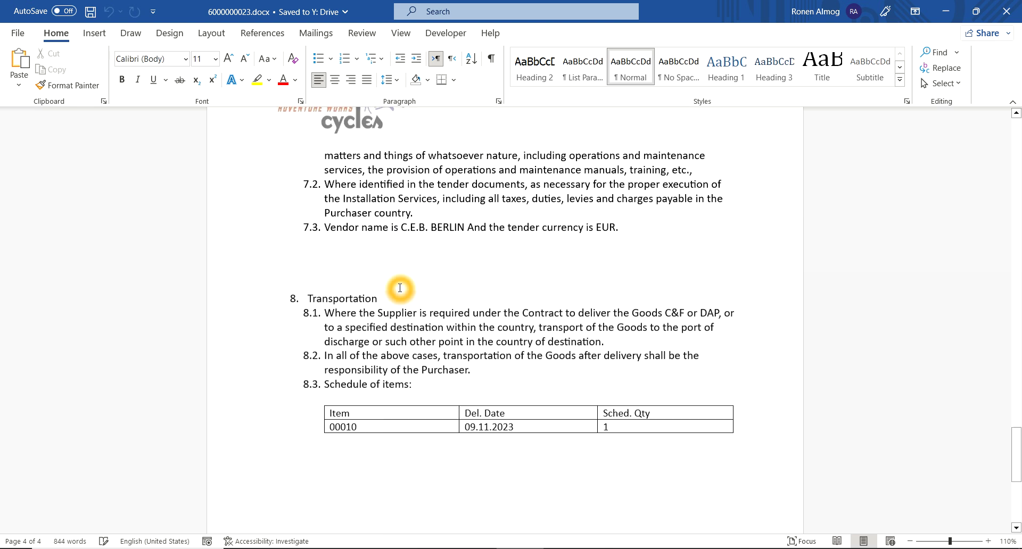
pyautogui.scroll(4, 375, 262)
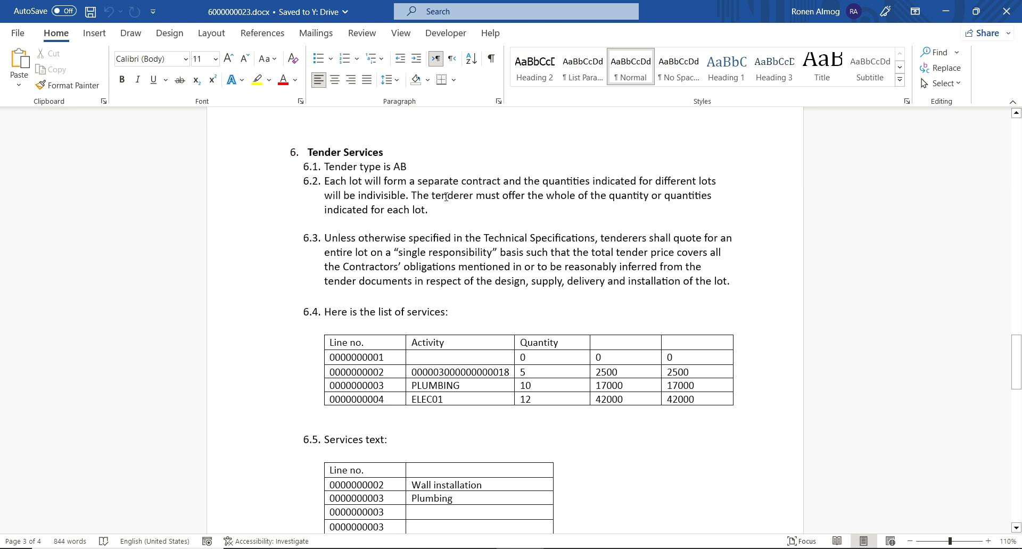
# Examine the Tender Services section, including the tender type, the list of services and the services text.
pyautogui.scroll(-3, 539, 226)
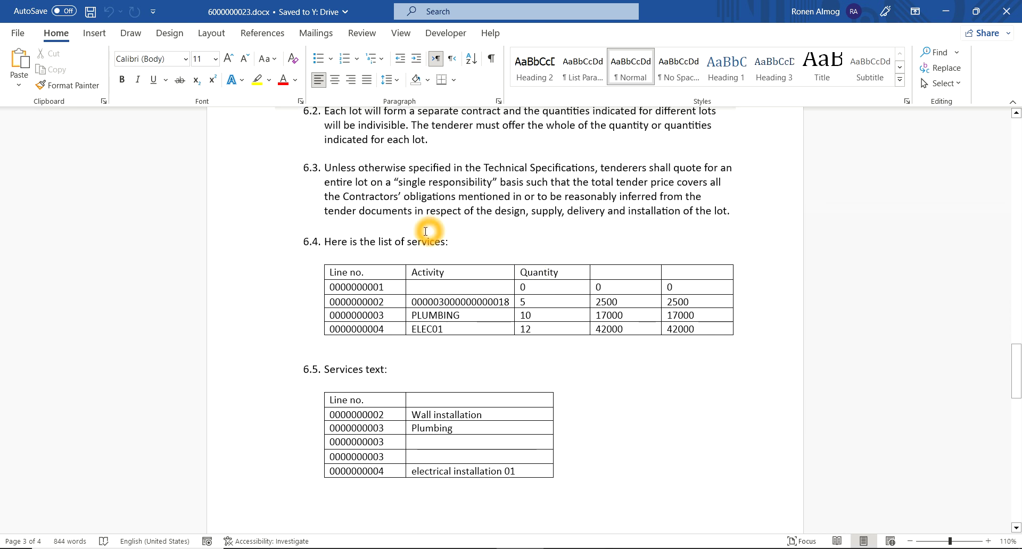
pyautogui.scroll(3, 426, 231)
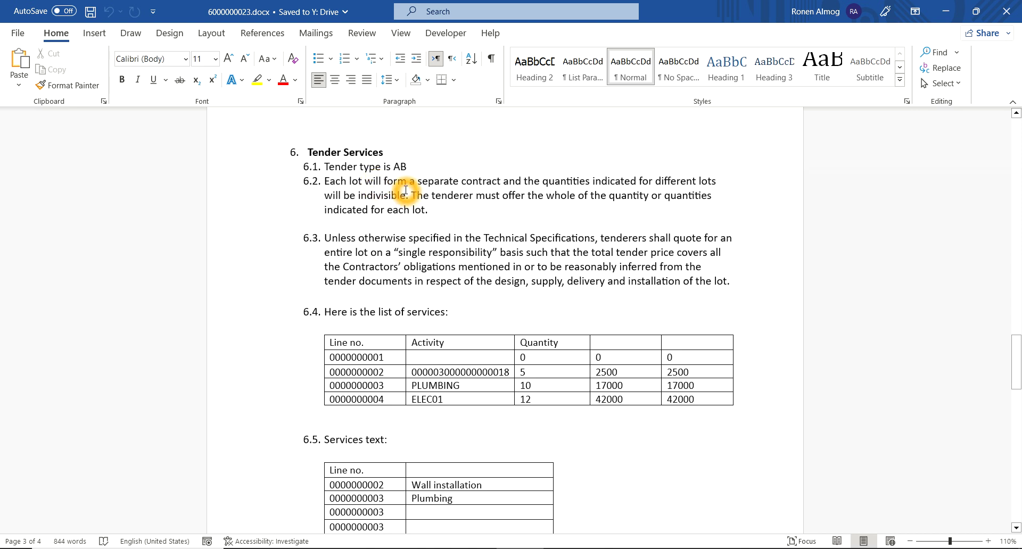
pyautogui.scroll(-1, 393, 232)
pyautogui.scroll(2, 393, 348)
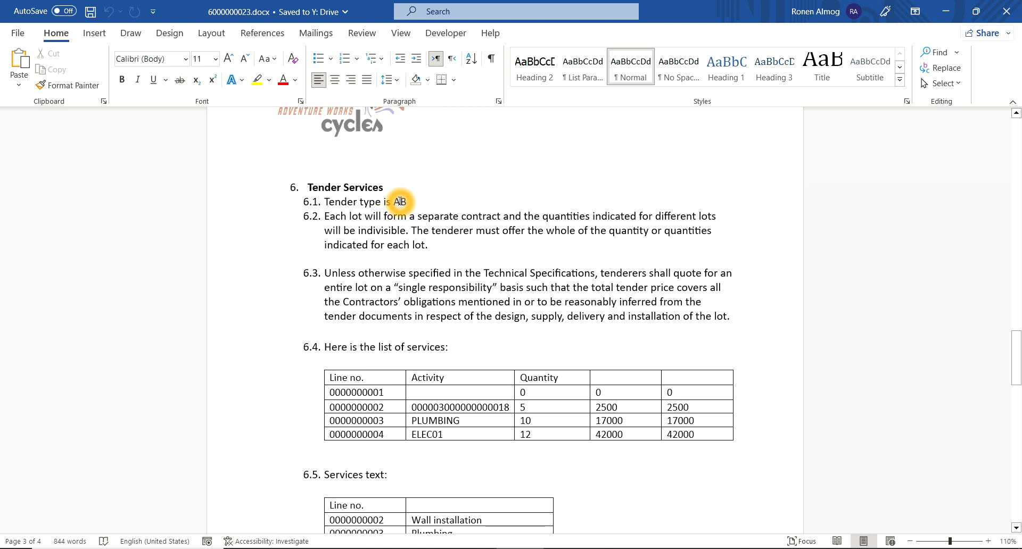
pyautogui.scroll(-3, 402, 213)
pyautogui.scroll(3, 401, 282)
pyautogui.scroll(4, 404, 244)
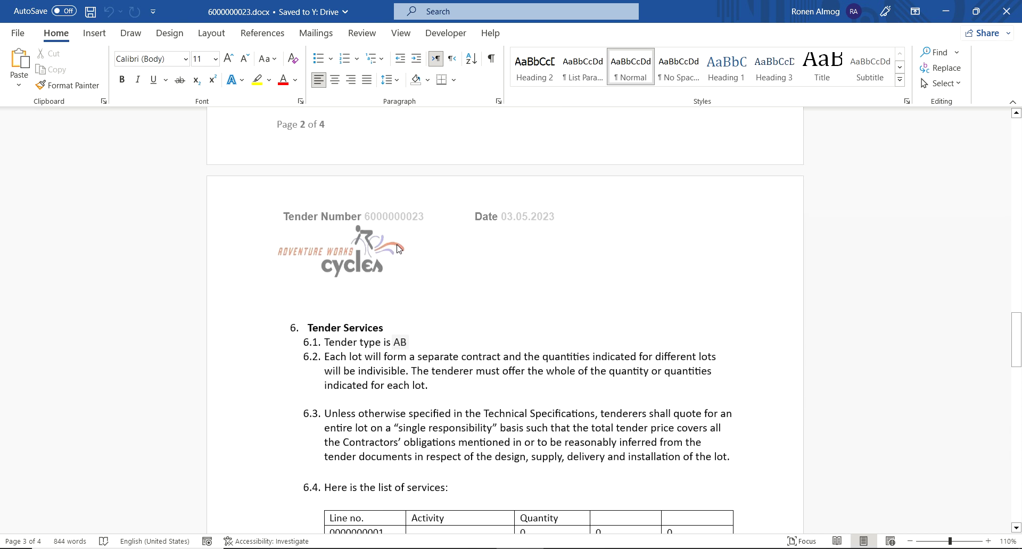
# Review the Services part of the second tender and close the document.
pyautogui.scroll(7, 420, 400)
pyautogui.scroll(7, 418, 402)
pyautogui.scroll(-19, 414, 383)
pyautogui.scroll(-11, 442, 258)
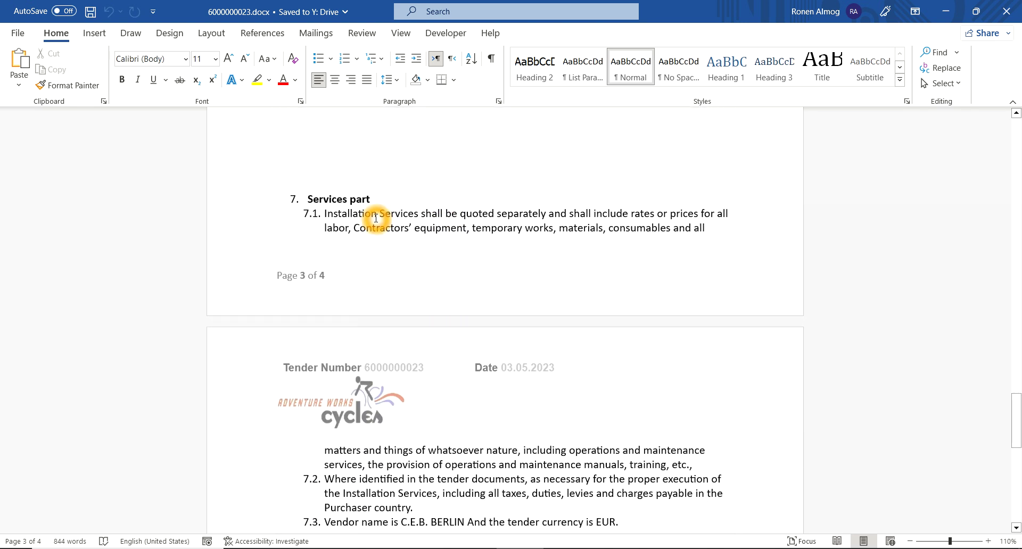
pyautogui.scroll(-4, 376, 218)
pyautogui.scroll(4, 372, 278)
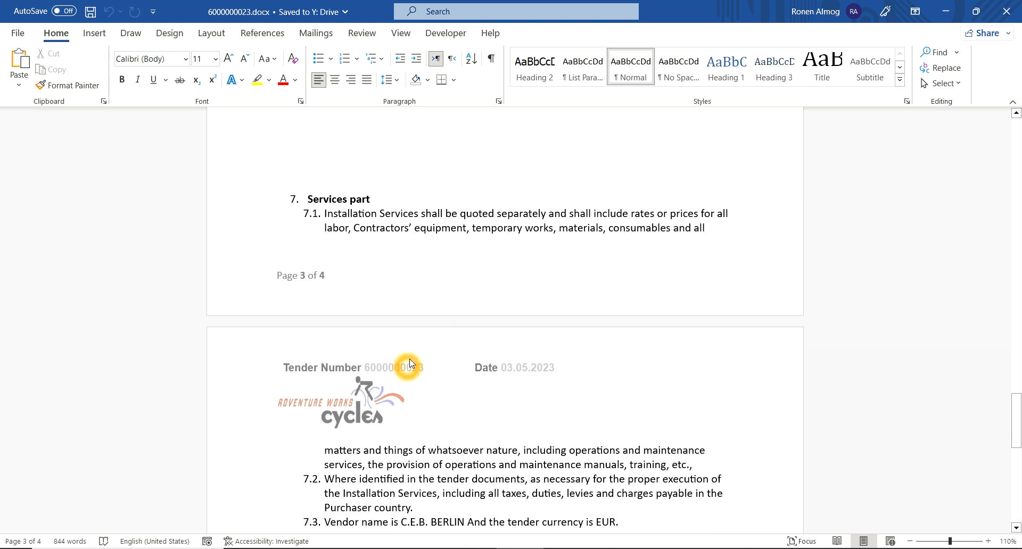
pyautogui.scroll(-2, 407, 361)
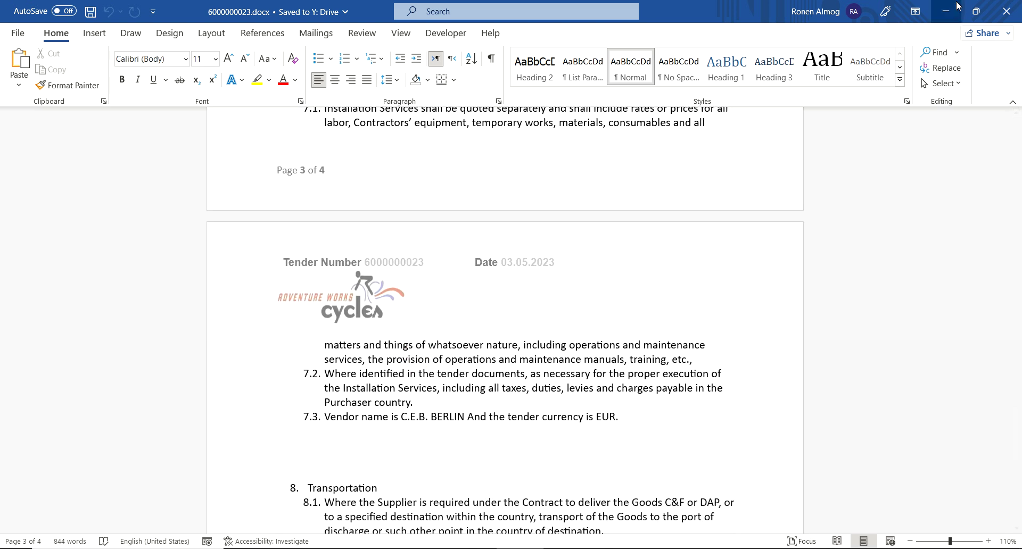
pyautogui.click(1005, 11)
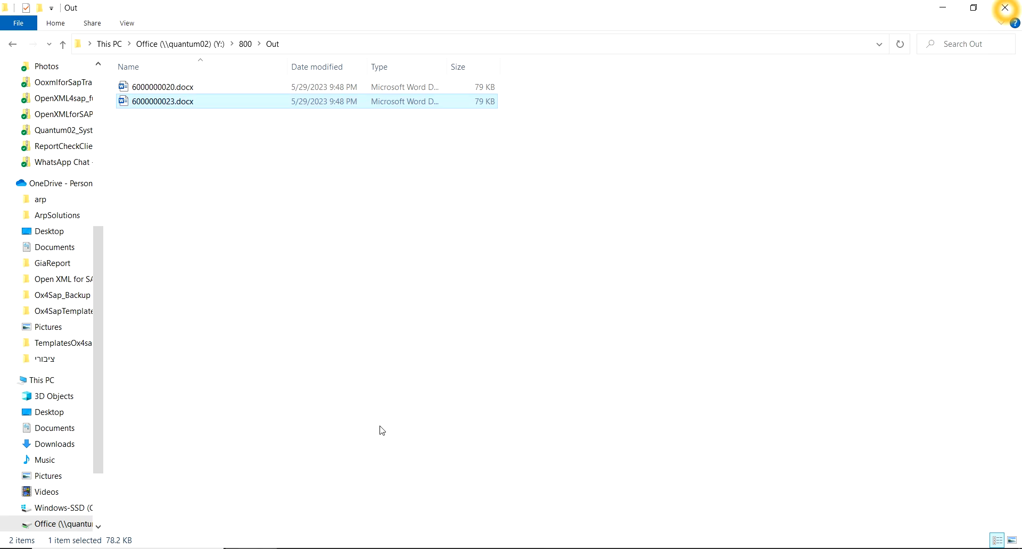
# Switch to the SAP table maintenance session and open view ZOOXML_TENDER_SH for maintenance, checking its type, template code and content control tag columns.
pyautogui.click(455, 548)
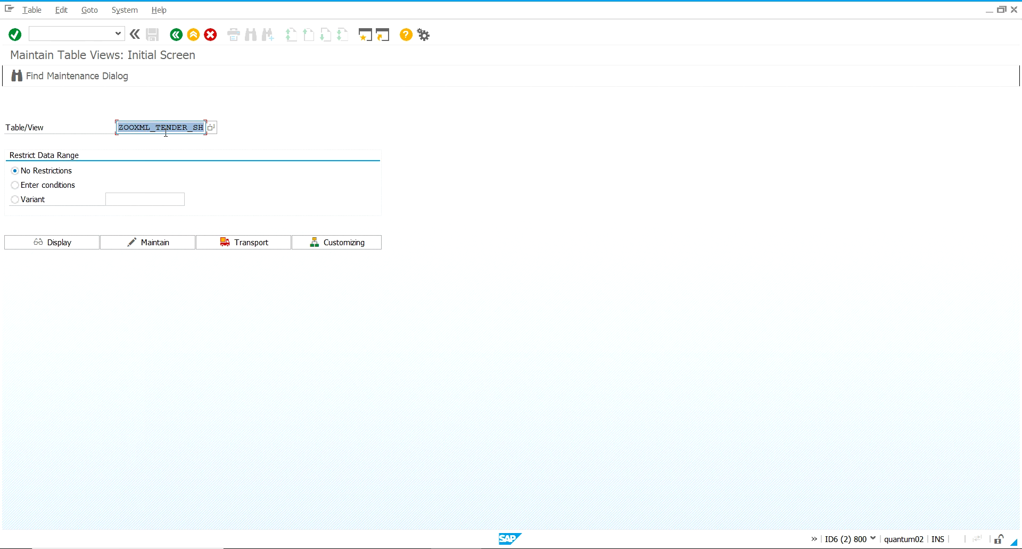
pyautogui.click(158, 247)
pyautogui.click(62, 103)
pyautogui.click(32, 118)
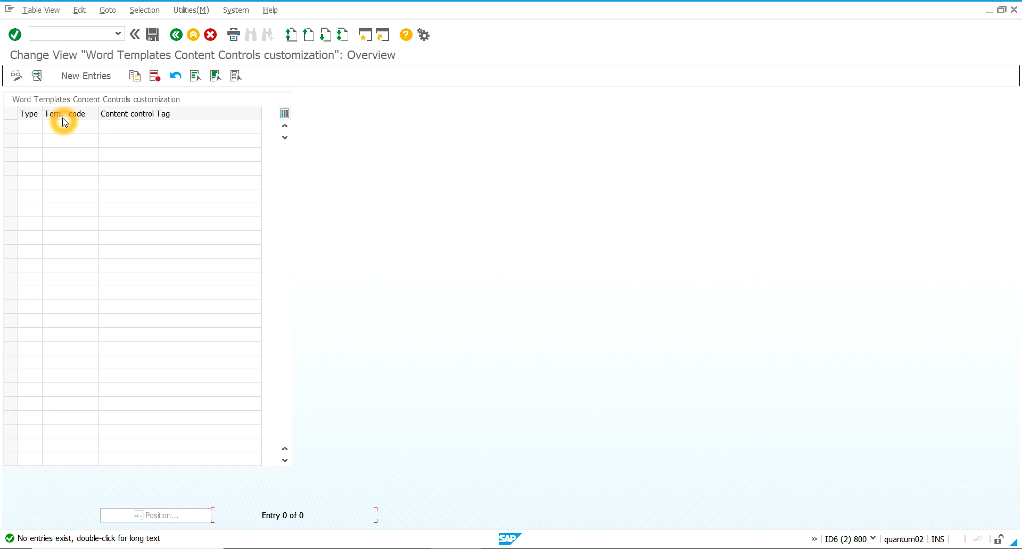
pyautogui.click(64, 132)
pyautogui.click(69, 128)
pyautogui.click(117, 150)
pyautogui.click(73, 130)
pyautogui.click(71, 118)
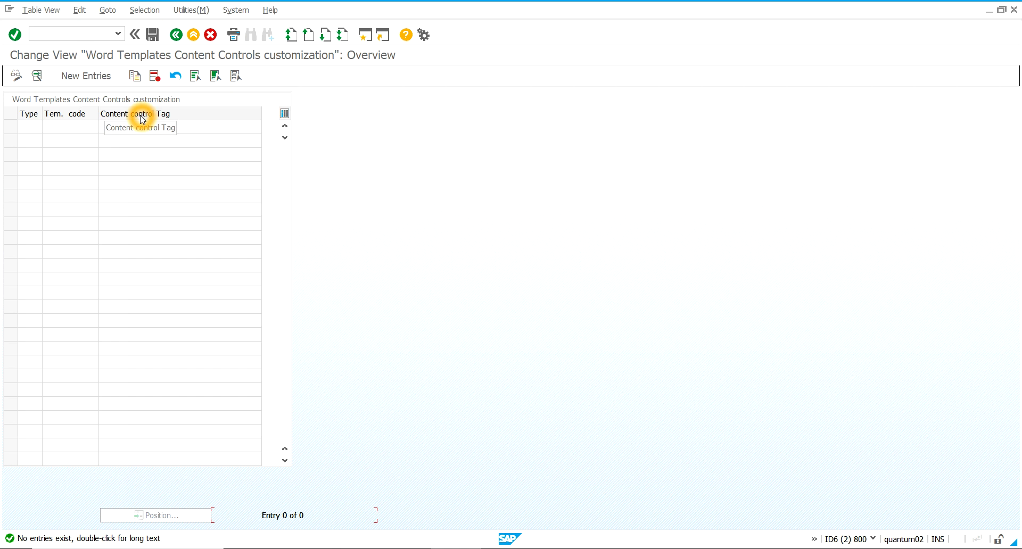
# Start a new customization entry with document type AN and template code TEND1.
pyautogui.click(81, 80)
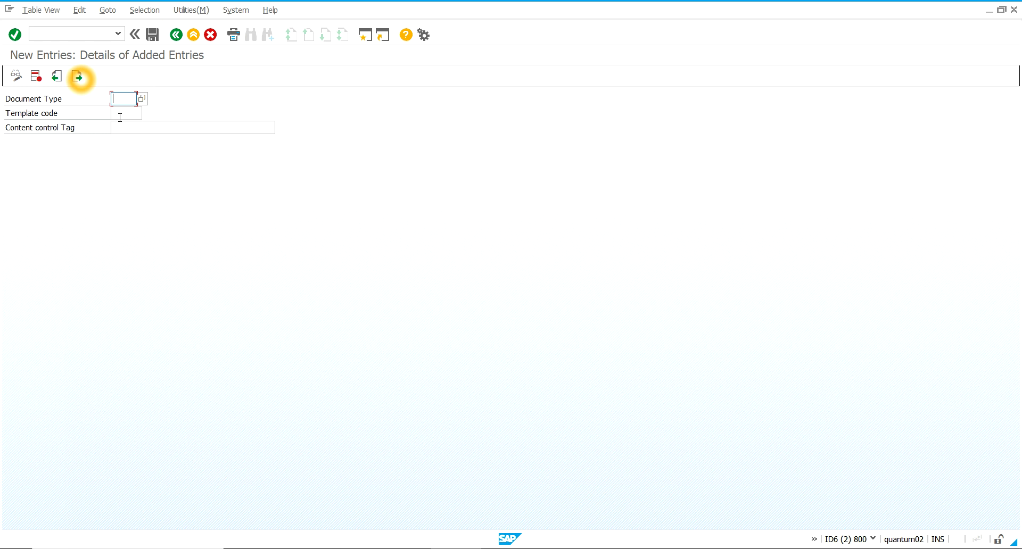
pyautogui.click(142, 100)
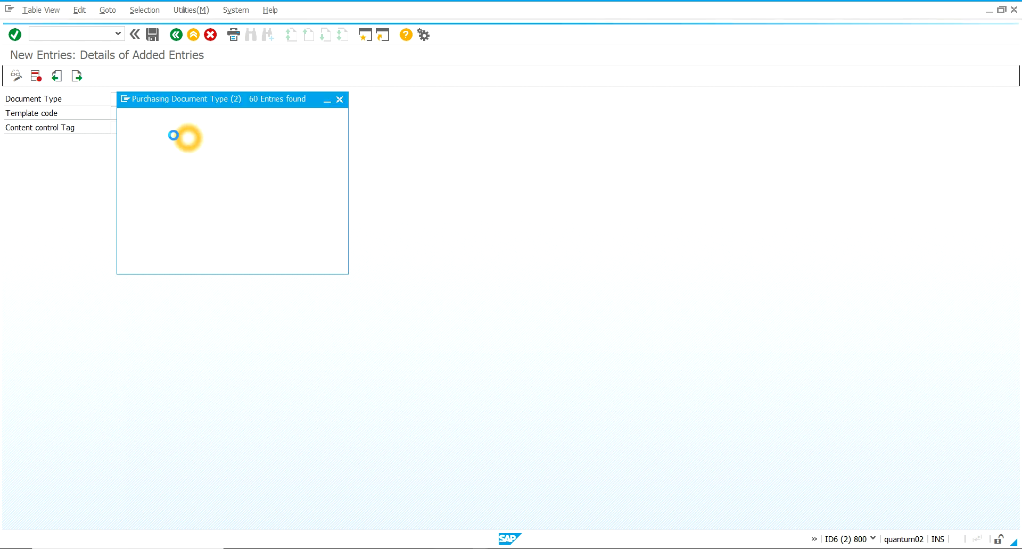
pyautogui.click(155, 188)
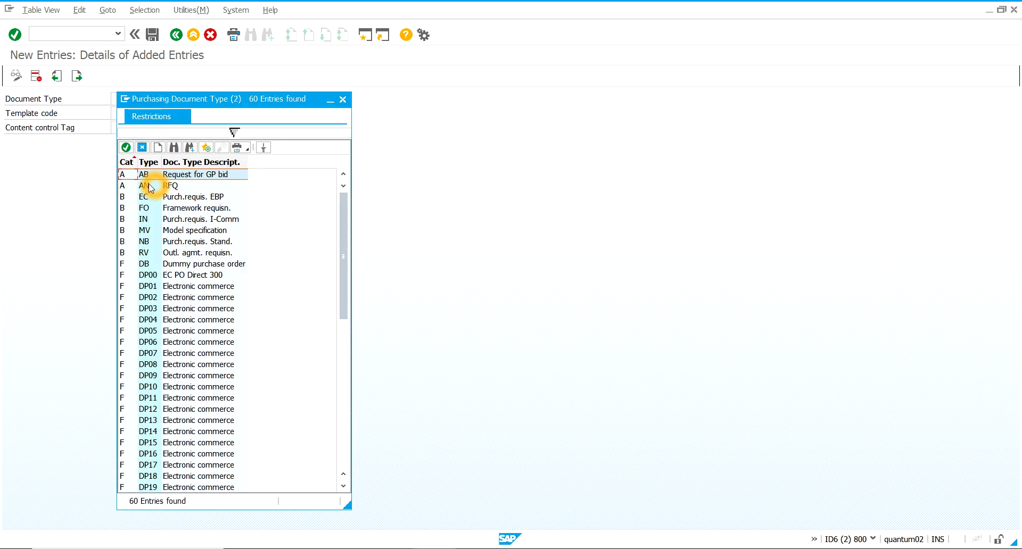
pyautogui.click(120, 110)
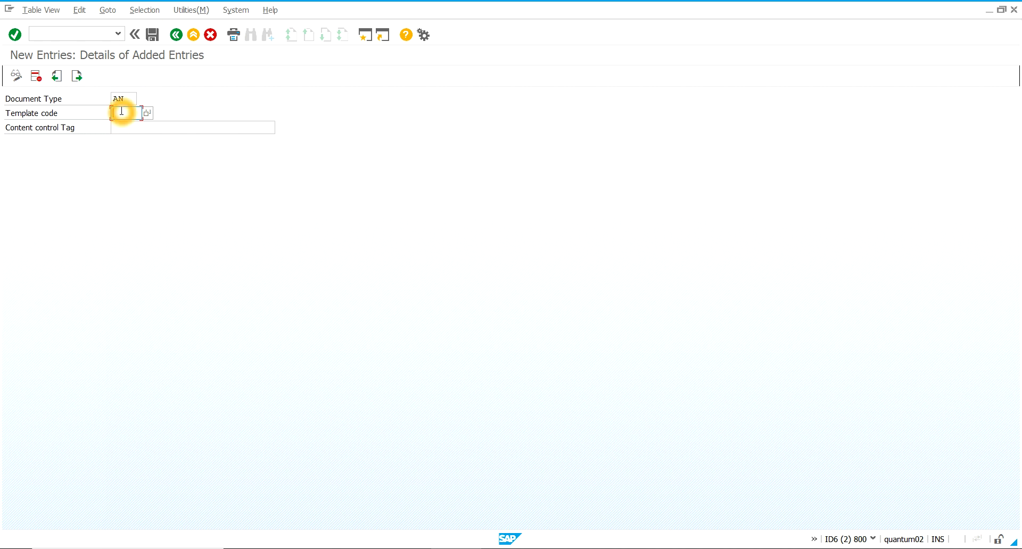
pyautogui.click(127, 131)
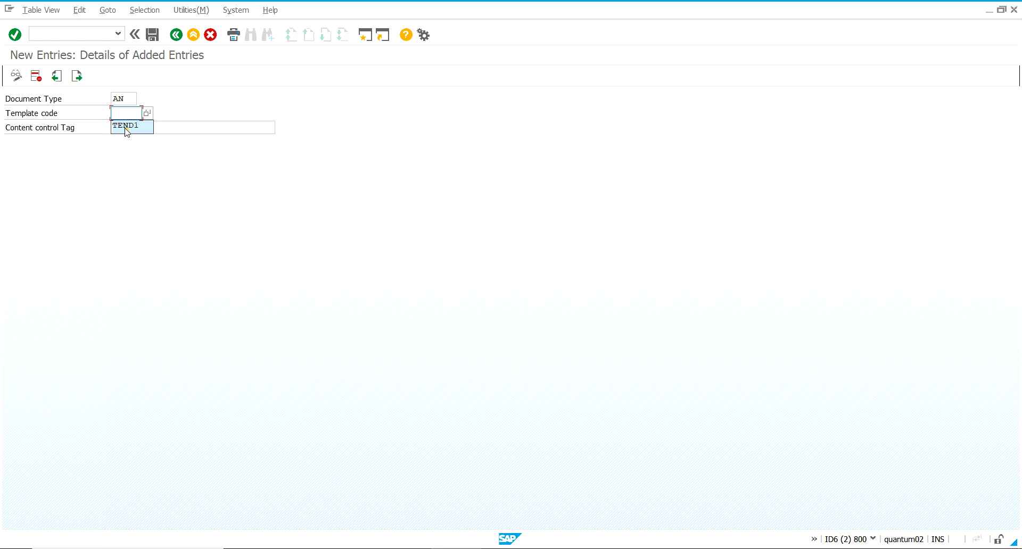
pyautogui.click(150, 130)
# Choose BB_SERVICEP as the entry's content control tag, save it under the proposed customizing request and return to the overview.
pyautogui.click(282, 130)
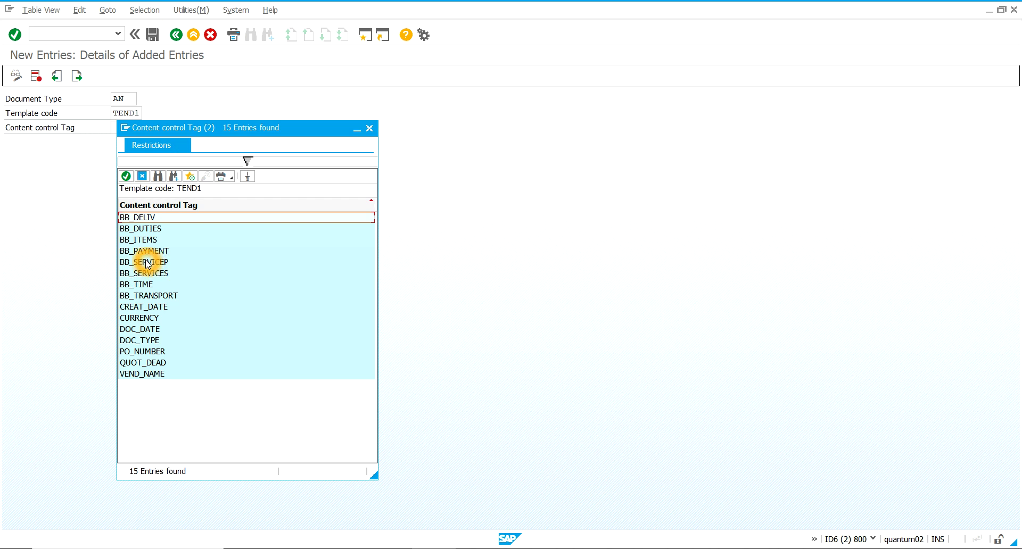
pyautogui.doubleClick(153, 262)
pyautogui.click(152, 35)
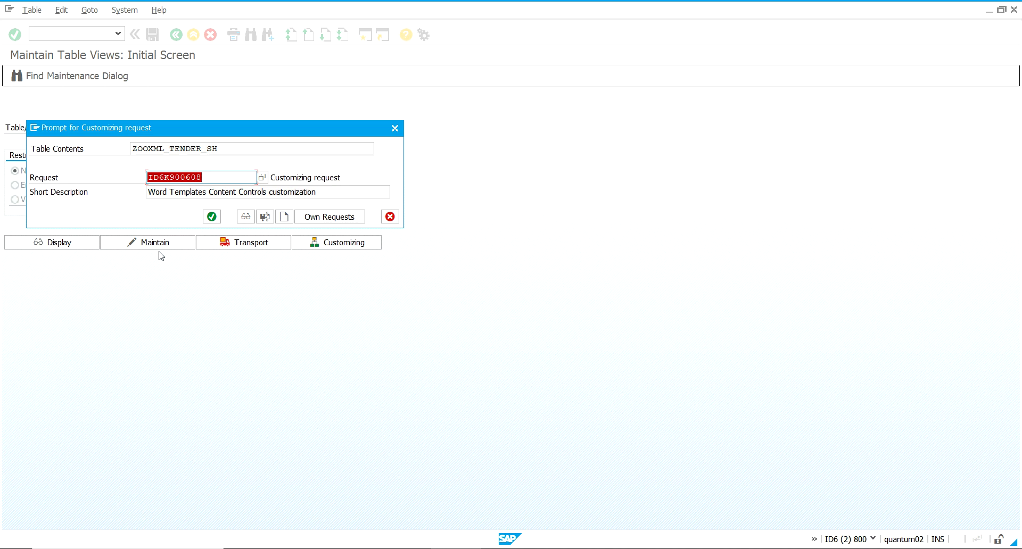
pyautogui.click(211, 216)
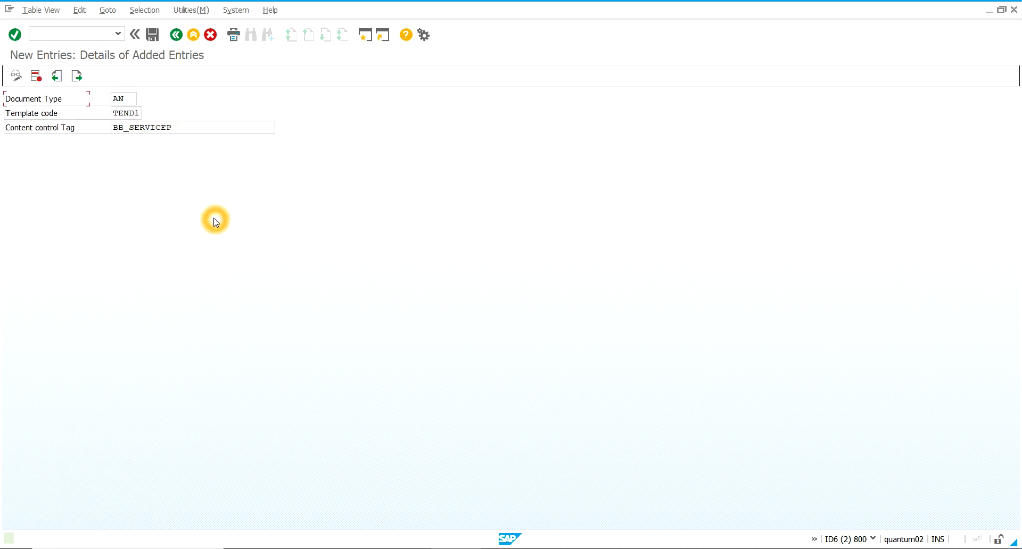
pyautogui.click(172, 37)
pyautogui.click(176, 35)
pyautogui.click(176, 35)
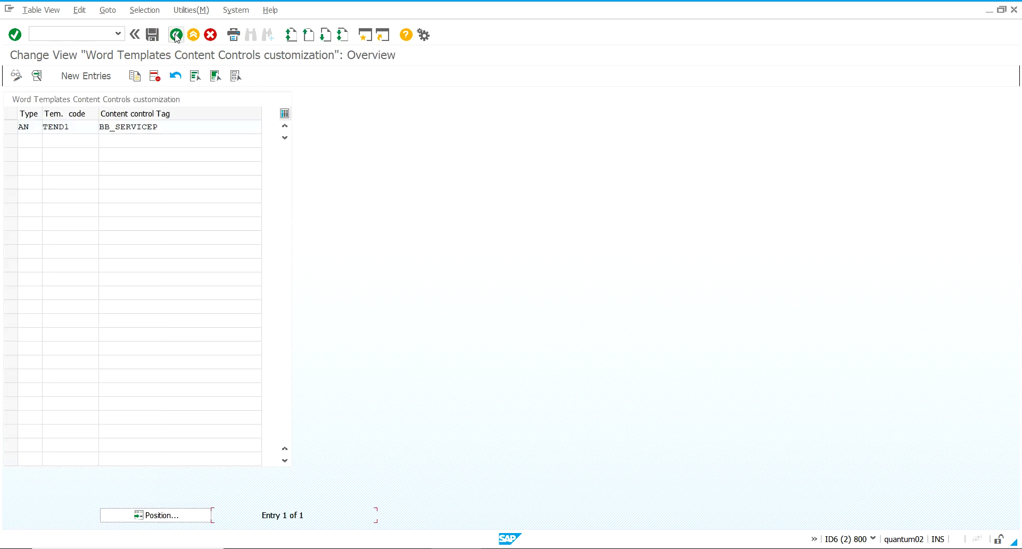
# Start a second customization entry, also with document type AN and template code TEND1.
pyautogui.click(82, 78)
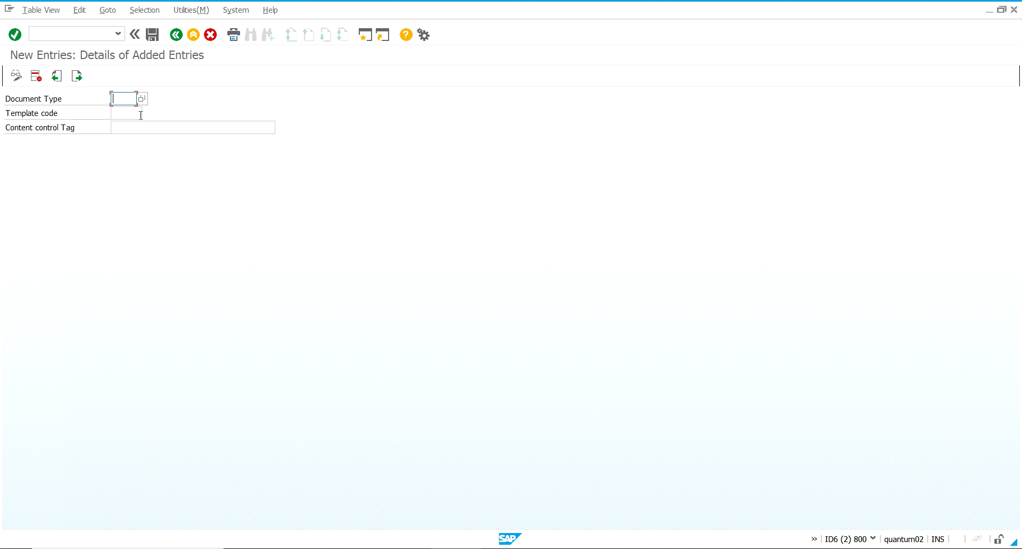
pyautogui.click(141, 114)
pyautogui.press('BackSpace')
pyautogui.click(130, 113)
pyautogui.click(128, 114)
pyautogui.click(128, 128)
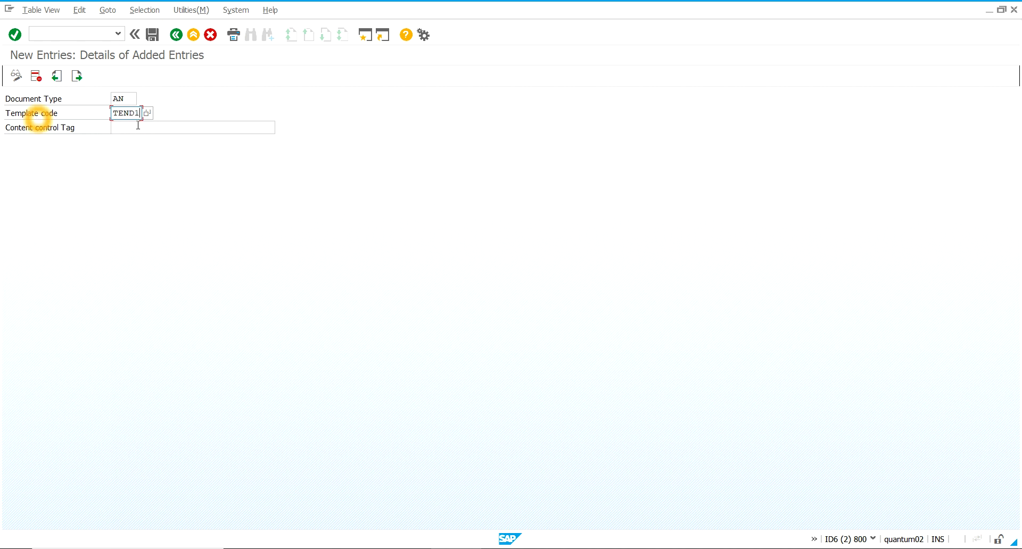
pyautogui.click(138, 127)
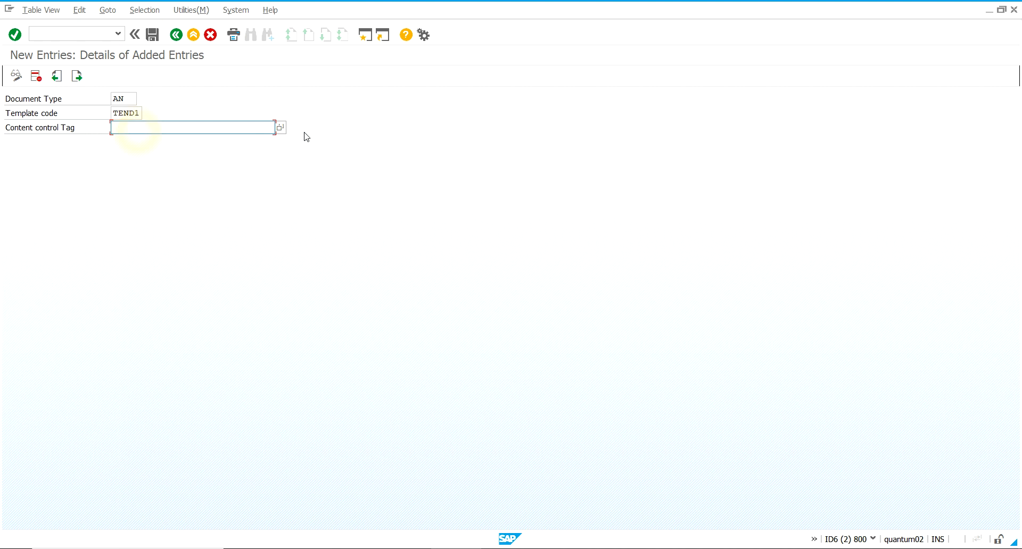
# Choose BB_SERVICES as the second entry's content control tag, save it and return to the overview.
pyautogui.click(280, 129)
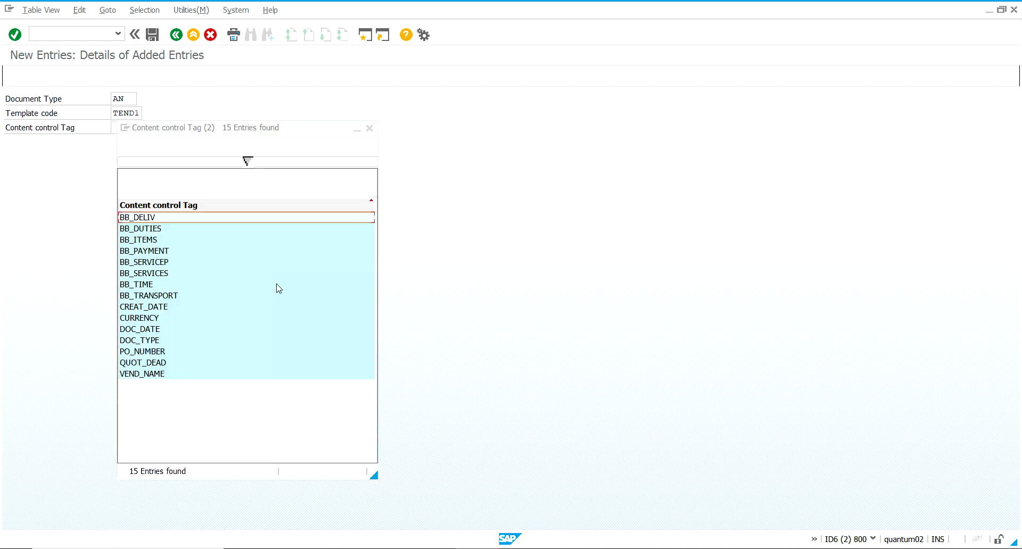
pyautogui.click(159, 276)
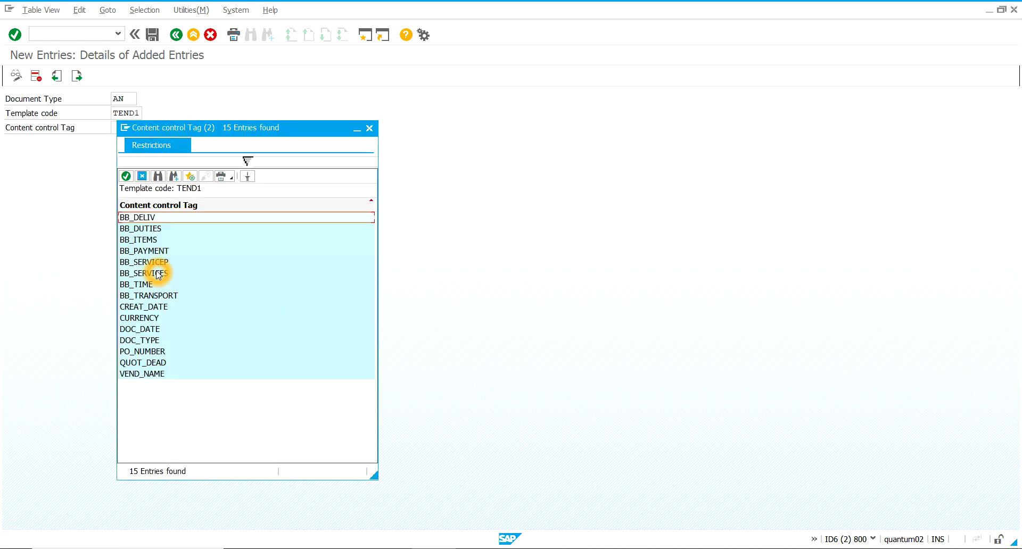
pyautogui.doubleClick(159, 275)
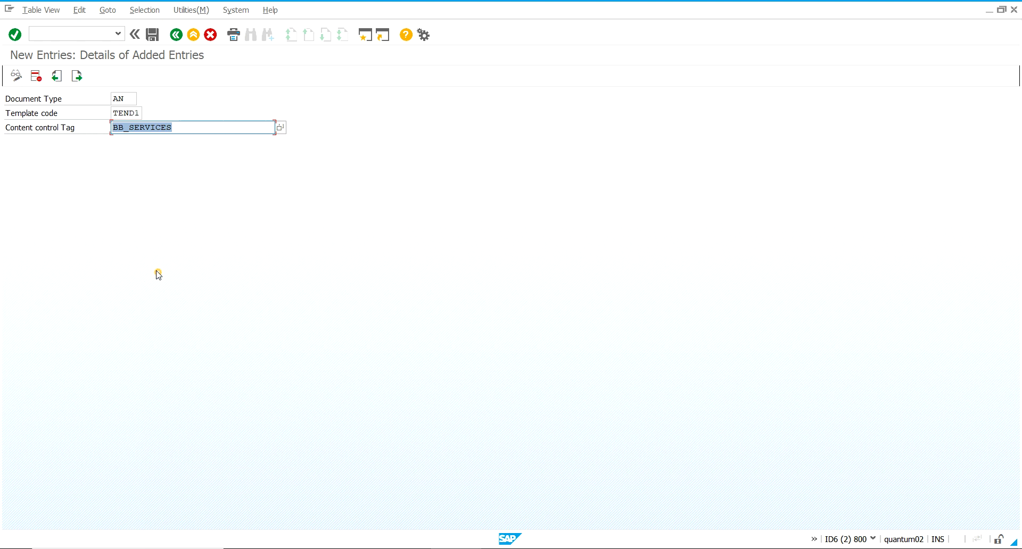
pyautogui.click(152, 34)
pyautogui.click(176, 35)
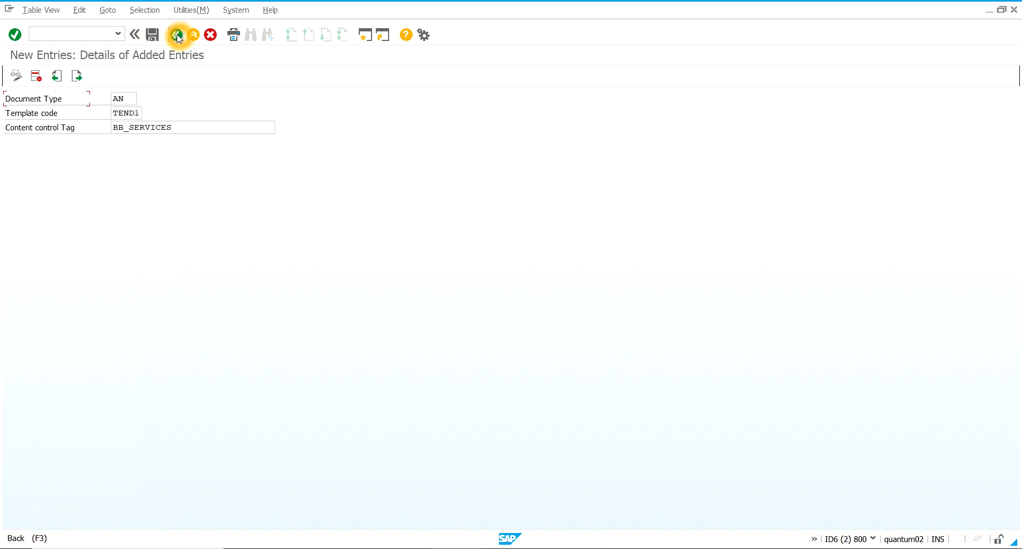
pyautogui.scroll(1, 181, 170)
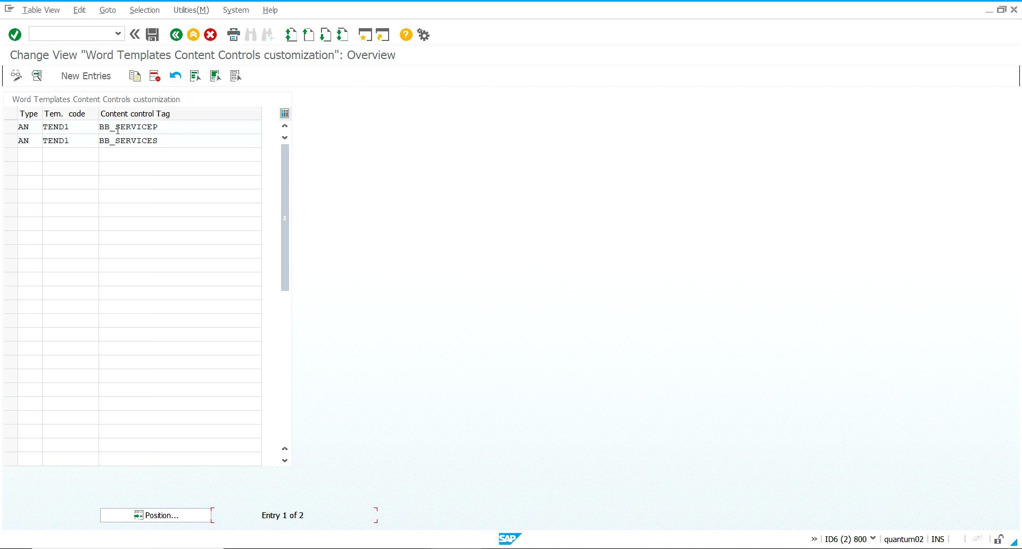
# Check the two content control entries, and switch to the report's SAP session, returning to the ABAP Editor initial screen.
pyautogui.click(142, 126)
pyautogui.click(173, 139)
pyautogui.click(383, 548)
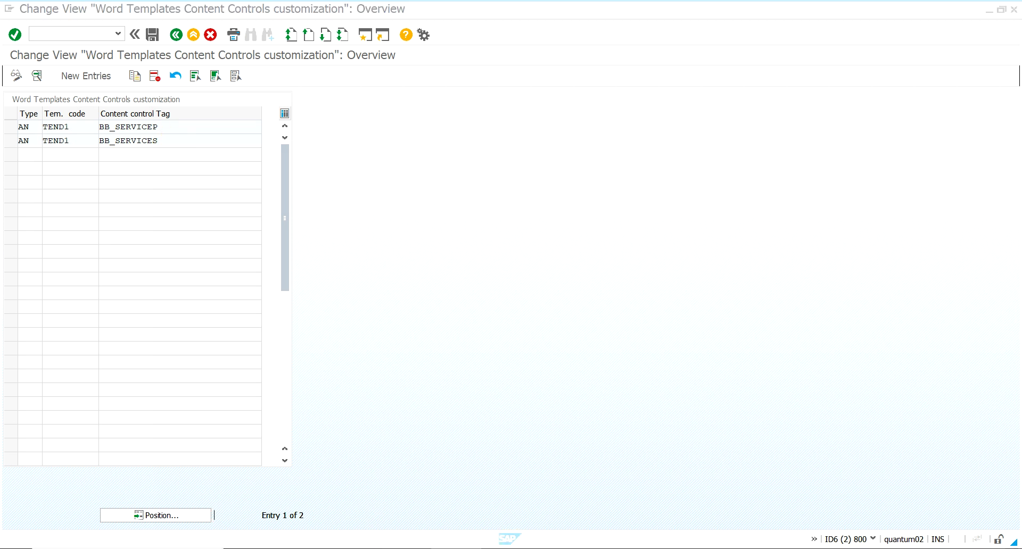
pyautogui.click(176, 35)
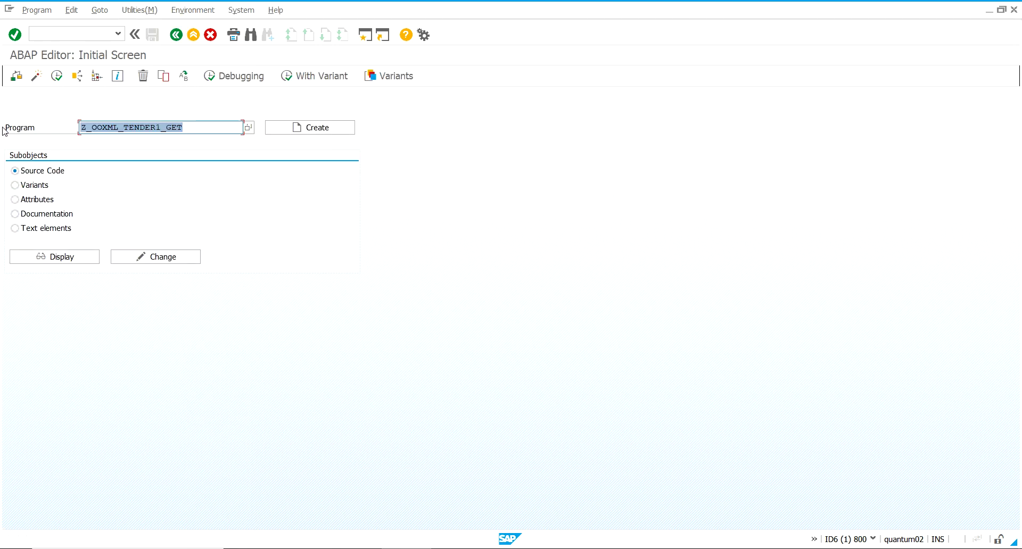
# Reopen the selection program Z_OOXML_TENDER1_GET from template TEND1, execute it and load the variant TEST.
pyautogui.click(175, 36)
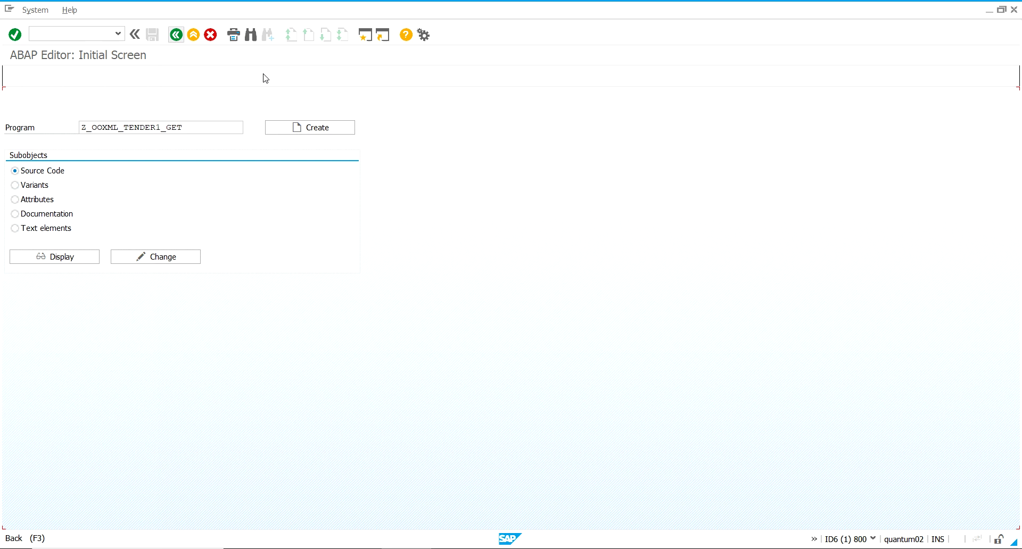
pyautogui.click(904, 214)
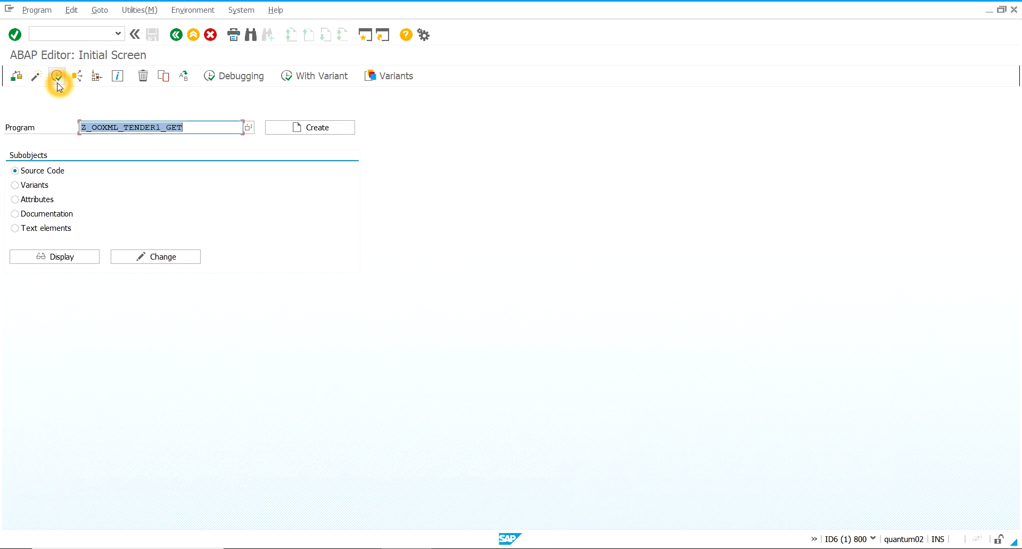
pyautogui.click(57, 76)
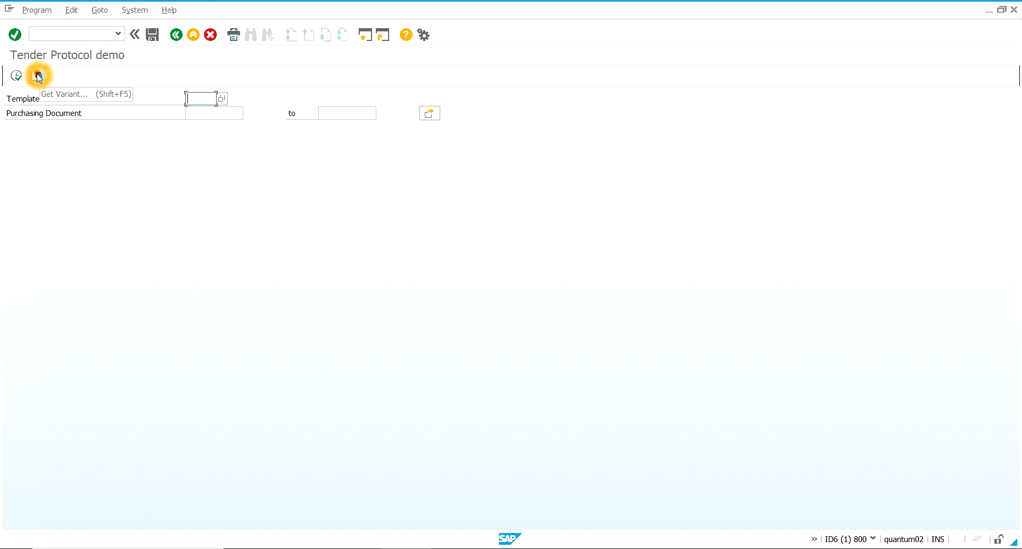
pyautogui.click(38, 76)
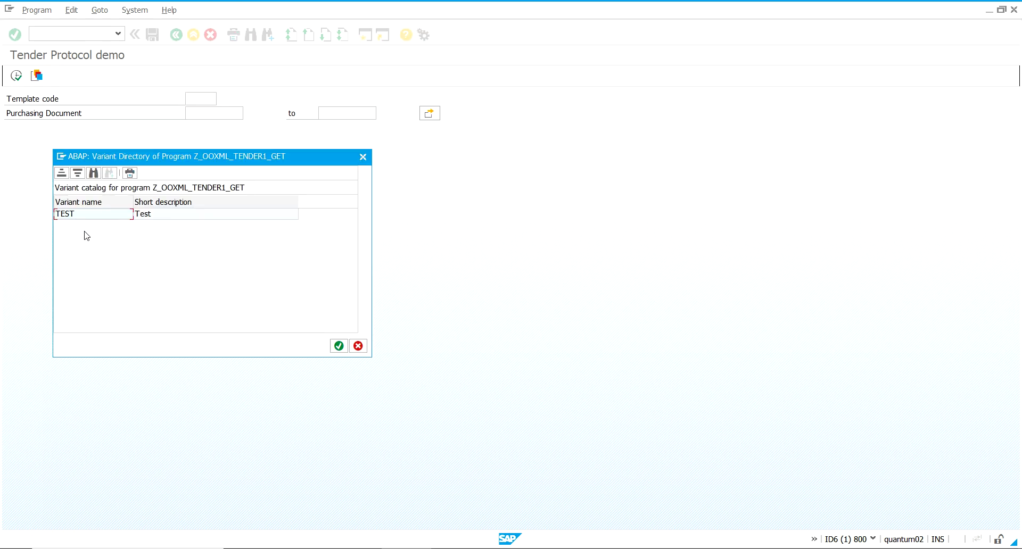
pyautogui.doubleClick(85, 215)
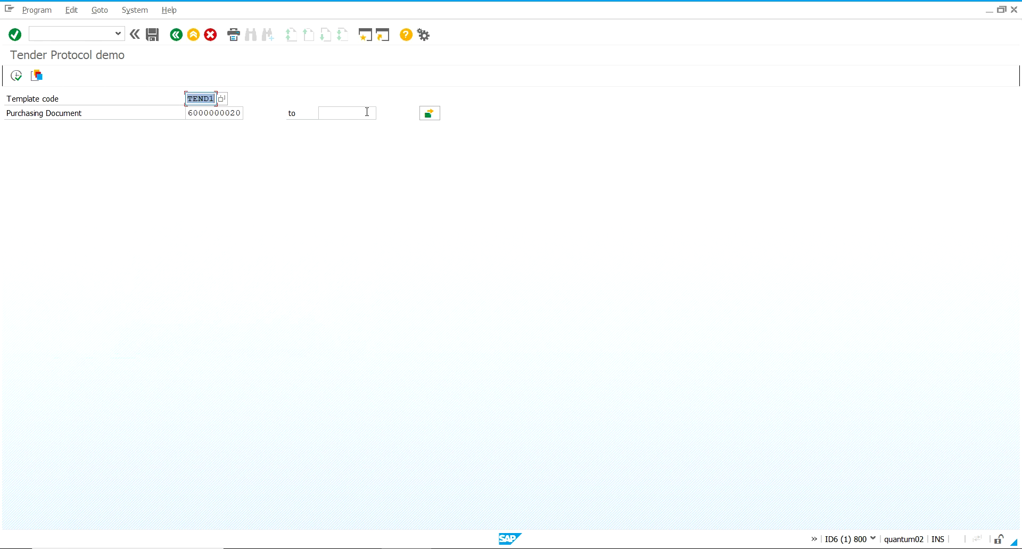
# Review and accept the variant's multiple purchasing document selection, and execute the report to generate the tender Word files.
pyautogui.click(436, 109)
pyautogui.click(430, 114)
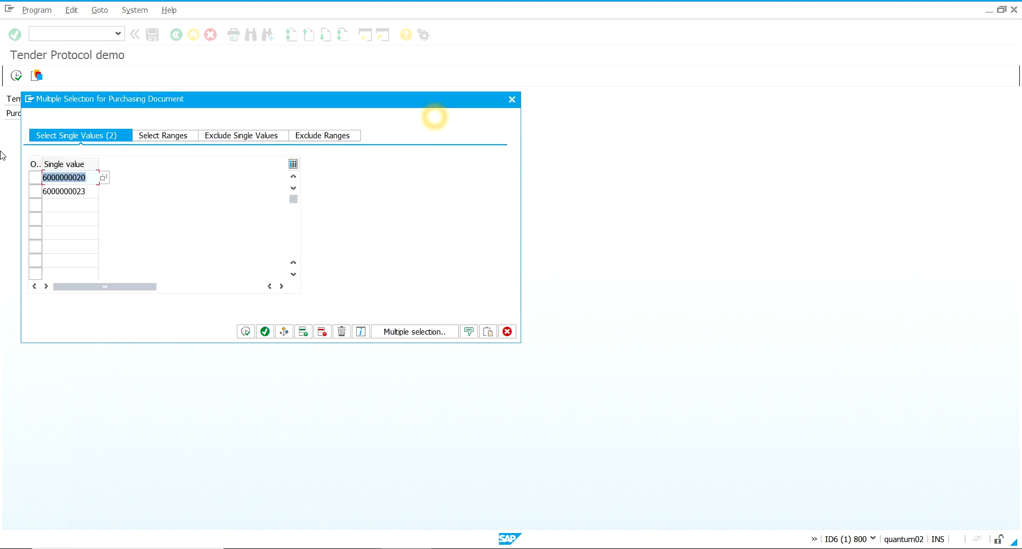
pyautogui.click(245, 332)
pyautogui.click(17, 75)
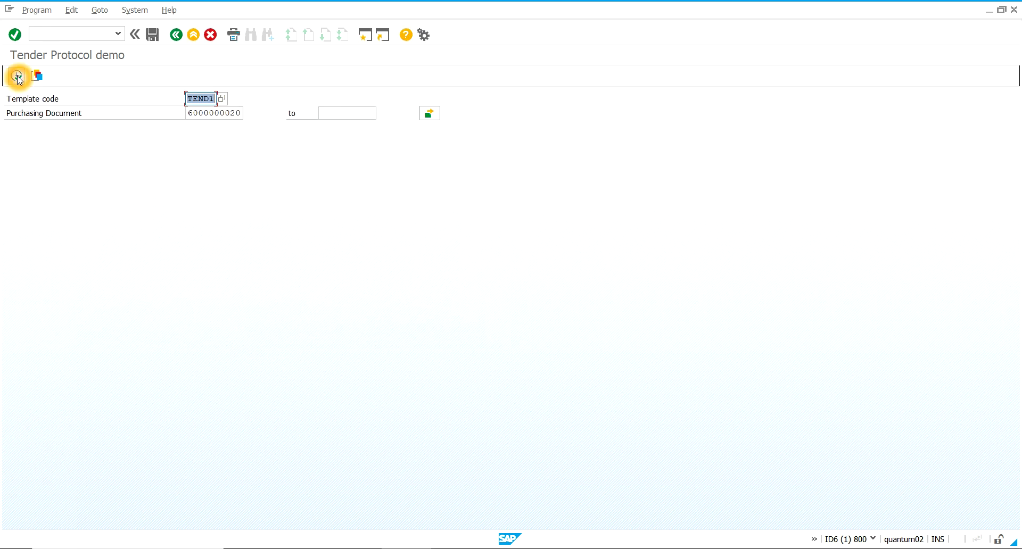
pyautogui.click(18, 76)
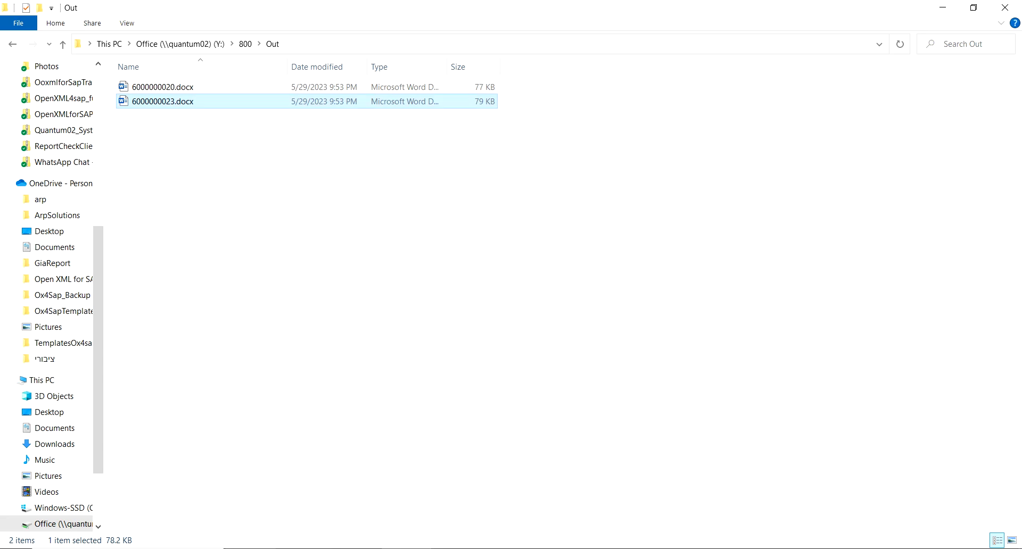
# Open the first generated tender document in Word and compare its sections with the content control customization overview.
pyautogui.doubleClick(169, 85)
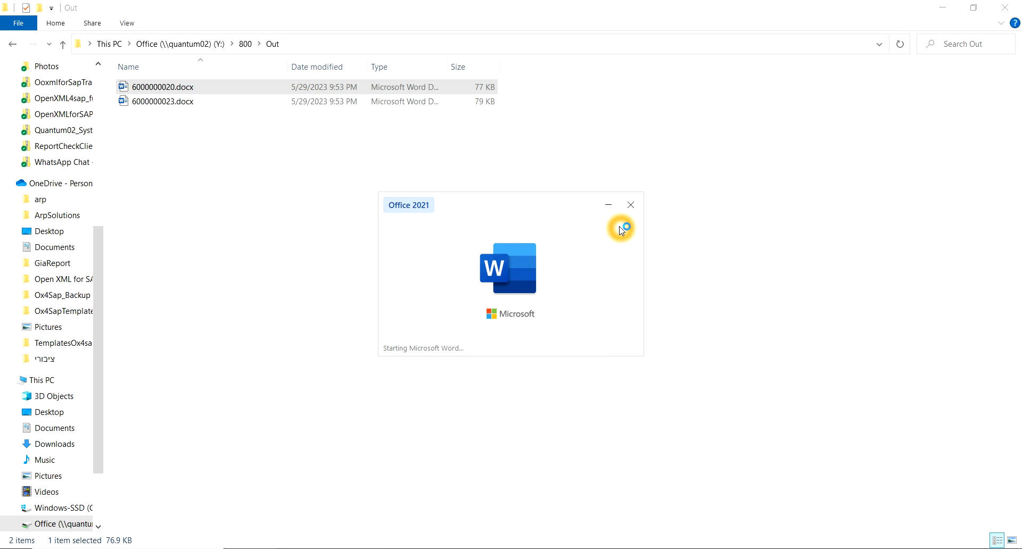
pyautogui.moveTo(1017, 155); pyautogui.dragTo(1011, 409)
pyautogui.scroll(3, 302, 226)
pyautogui.click(302, 225)
pyautogui.click(402, 270)
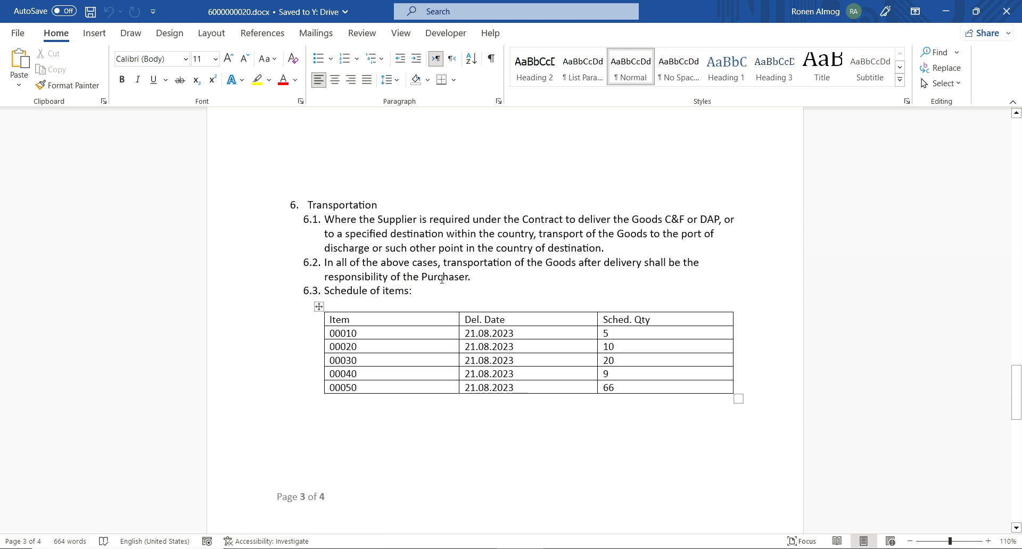
pyautogui.scroll(10, 440, 260)
pyautogui.scroll(3, 426, 269)
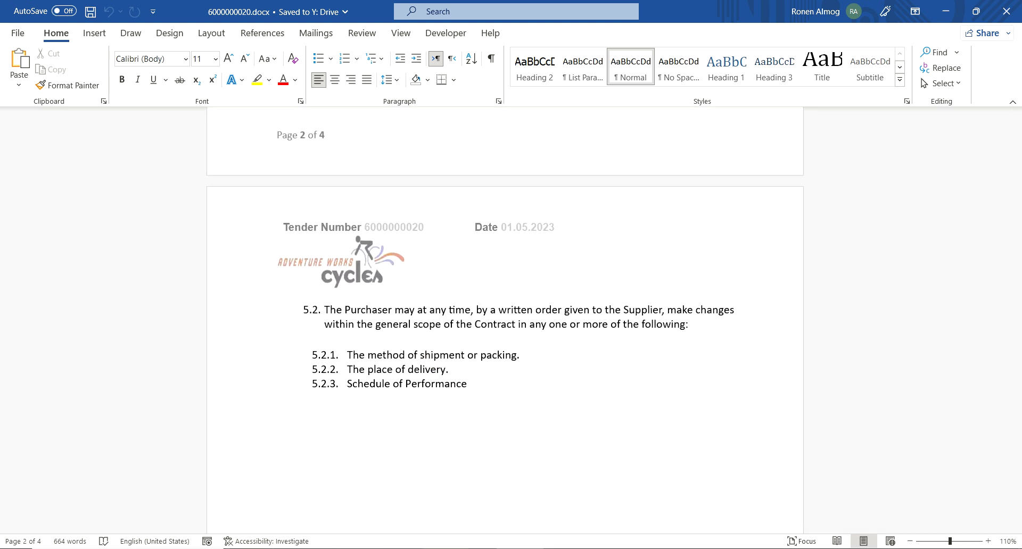
pyautogui.click(442, 548)
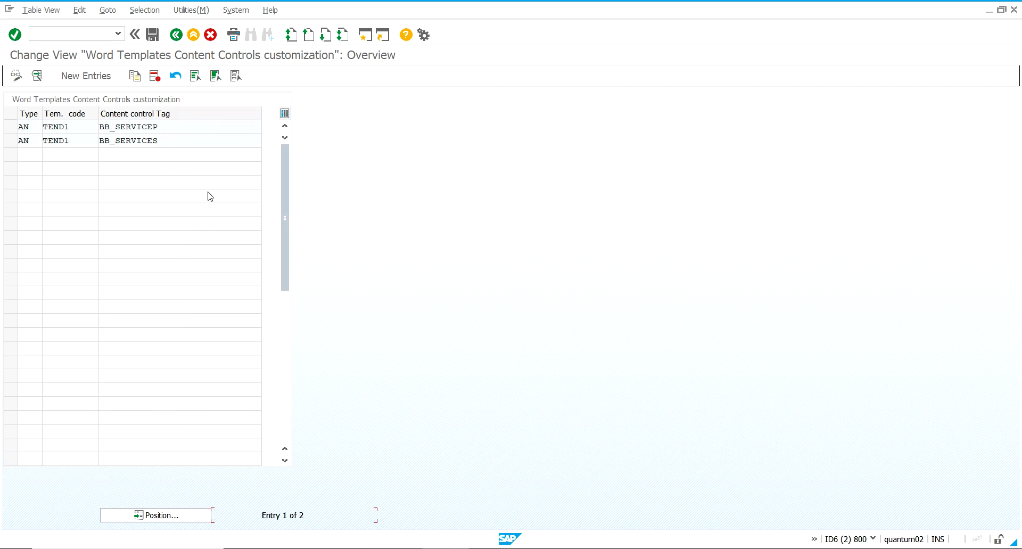
# Open the second generated tender document from the Out folder and examine its services, duties and transportation sections.
pyautogui.click(261, 548)
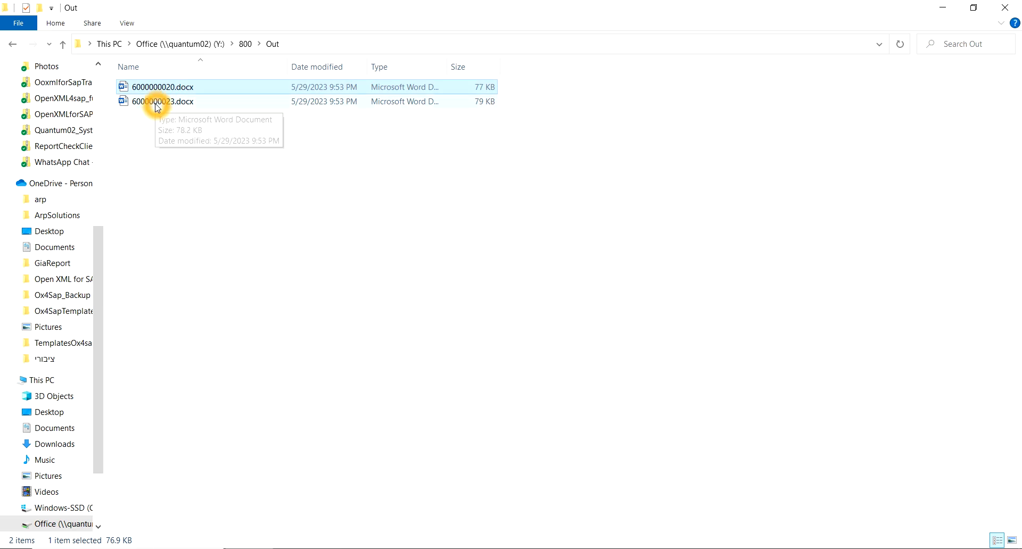
pyautogui.doubleClick(161, 86)
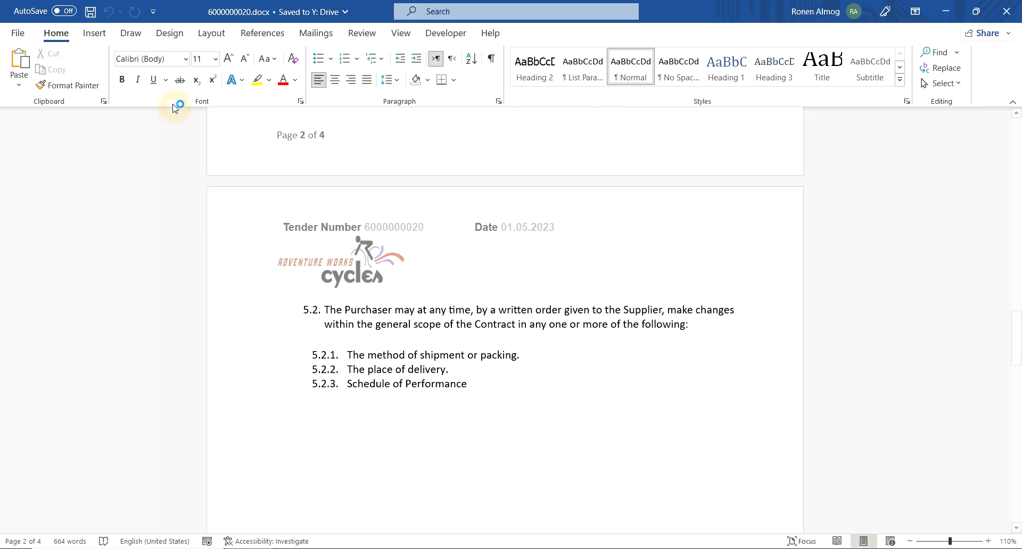
pyautogui.scroll(-10, 527, 241)
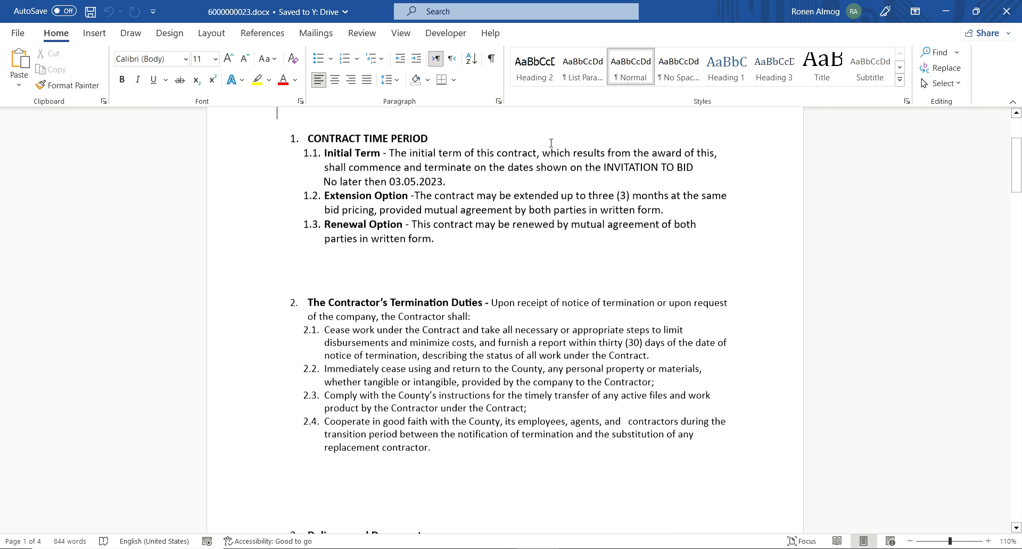
pyautogui.scroll(-15, 653, 170)
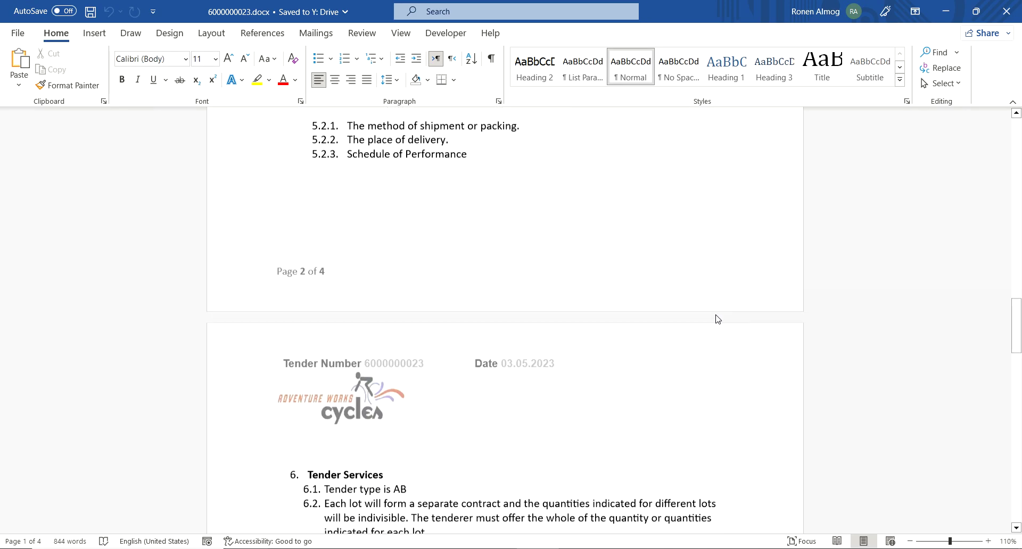
pyautogui.scroll(-20, 701, 332)
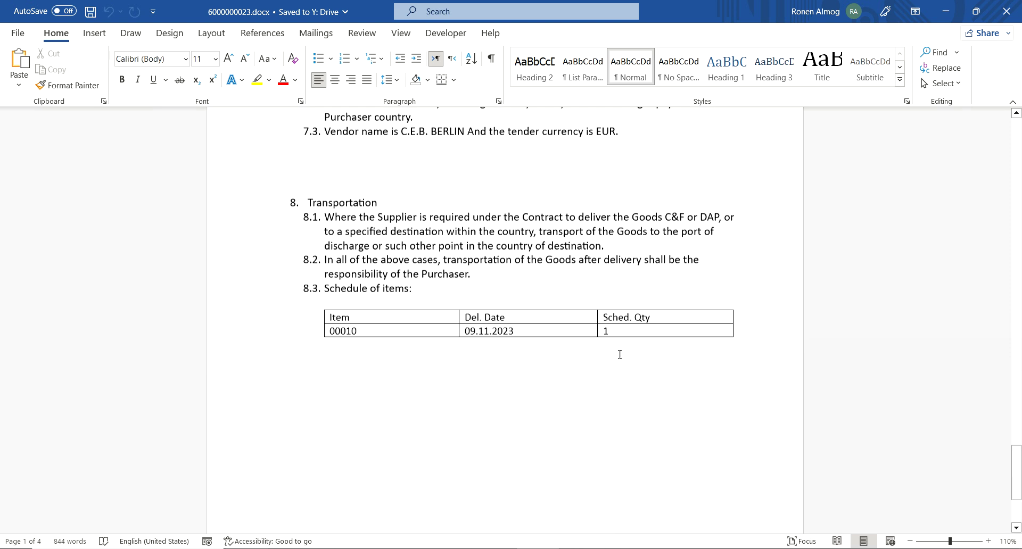
pyautogui.scroll(5, 595, 352)
pyautogui.click(450, 403)
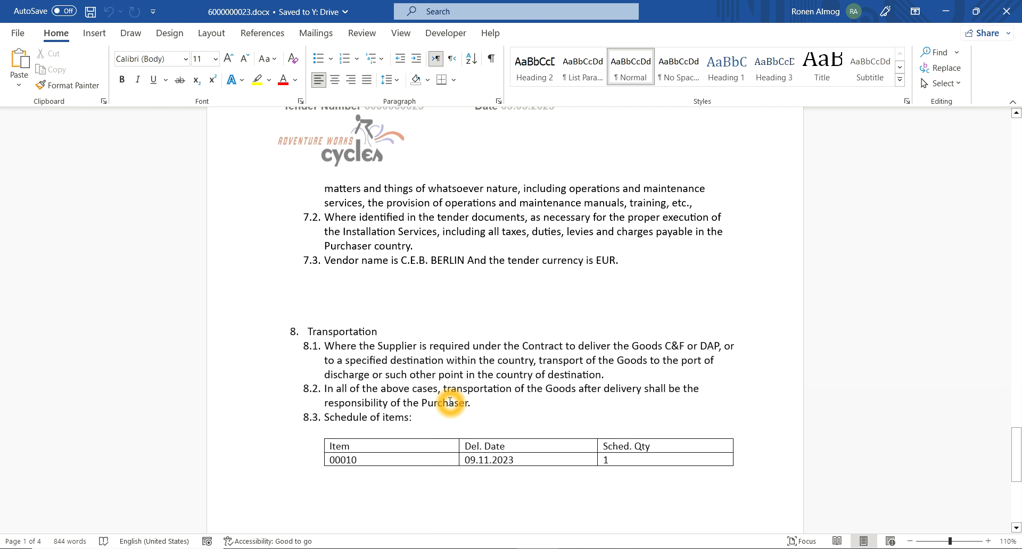
pyautogui.click(469, 363)
pyautogui.click(417, 229)
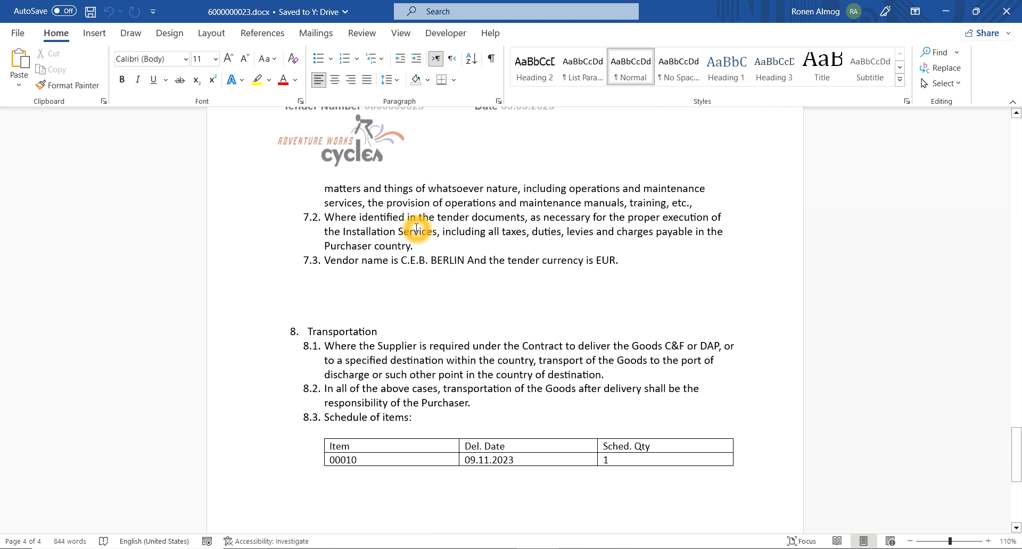
pyautogui.click(417, 228)
# Switch to the SAP customization overview and check the AN entries for BB_SERVICEP and BB_SERVICES again.
pyautogui.click(428, 548)
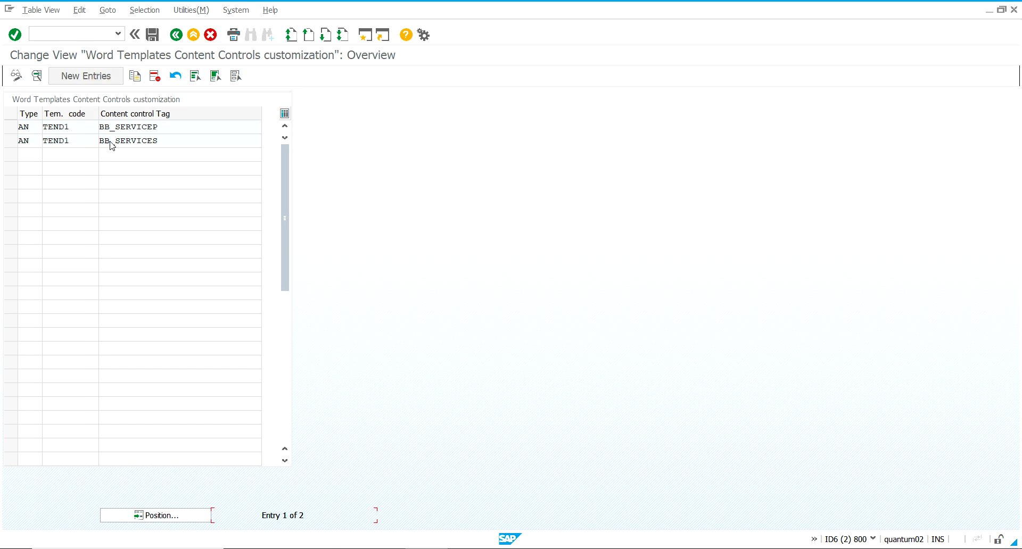
pyautogui.click(184, 132)
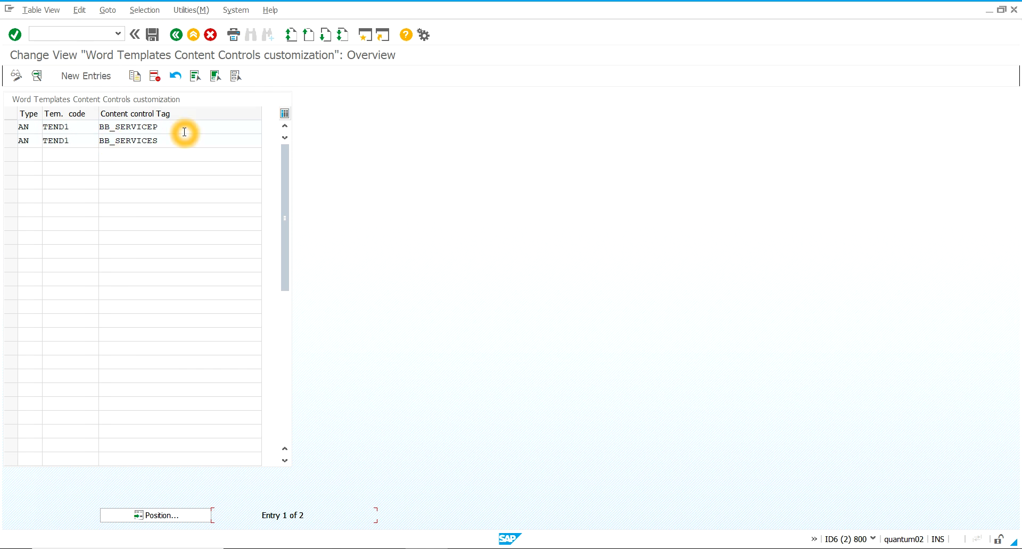
pyautogui.click(370, 146)
# Switch to the report's SAP session, go back to the TEND1 template maintenance screen and review its Word content controls.
pyautogui.click(368, 548)
pyautogui.click(223, 141)
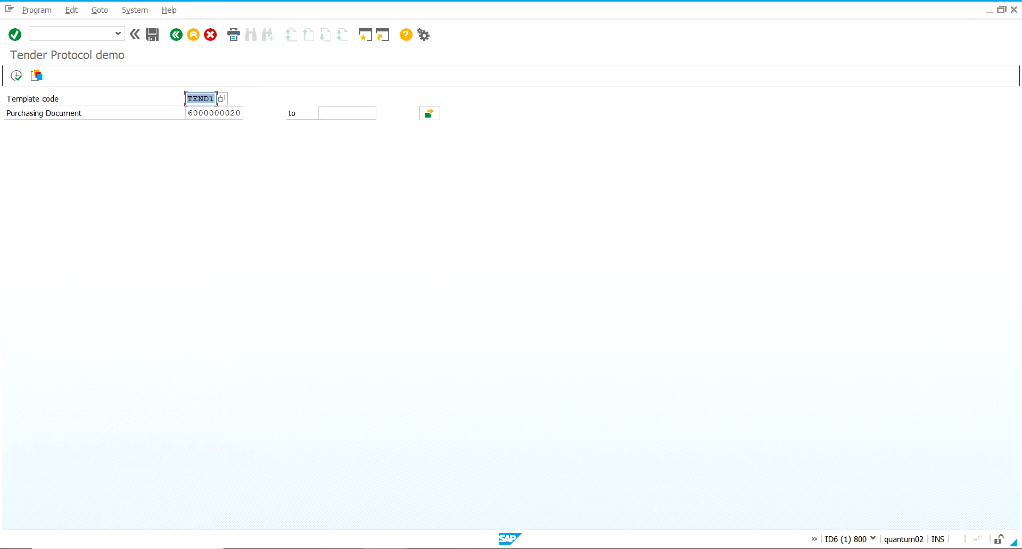
pyautogui.click(176, 35)
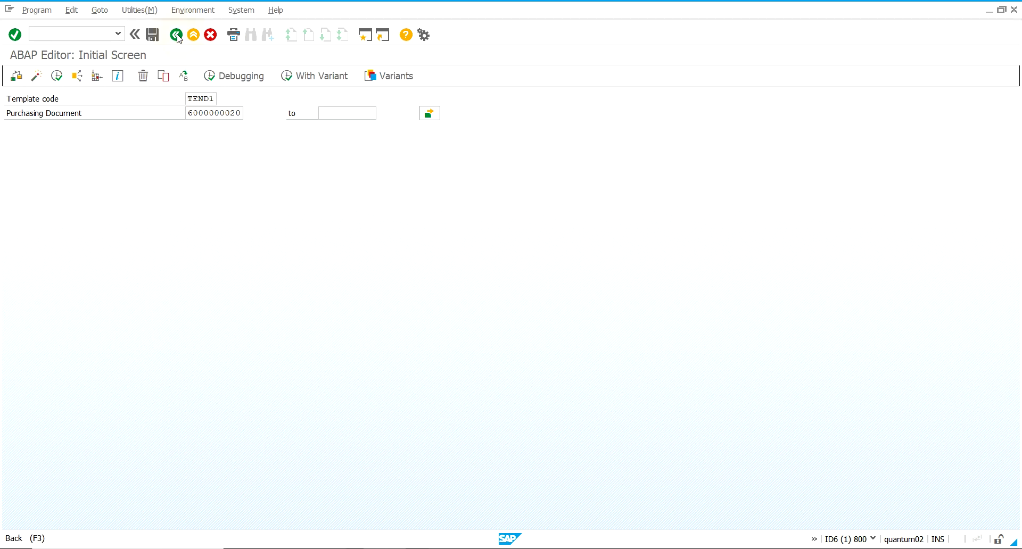
pyautogui.click(176, 35)
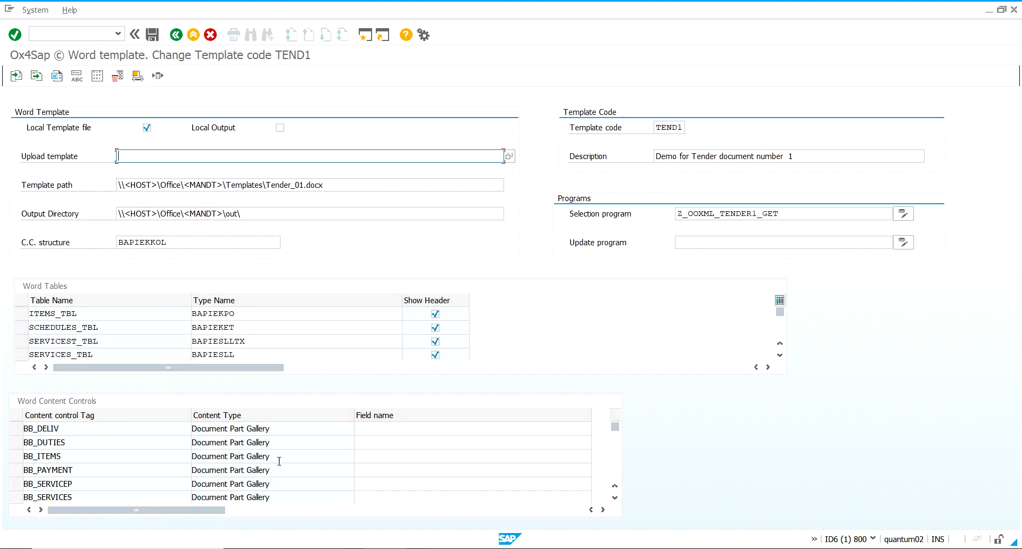
pyautogui.click(370, 432)
pyautogui.click(376, 456)
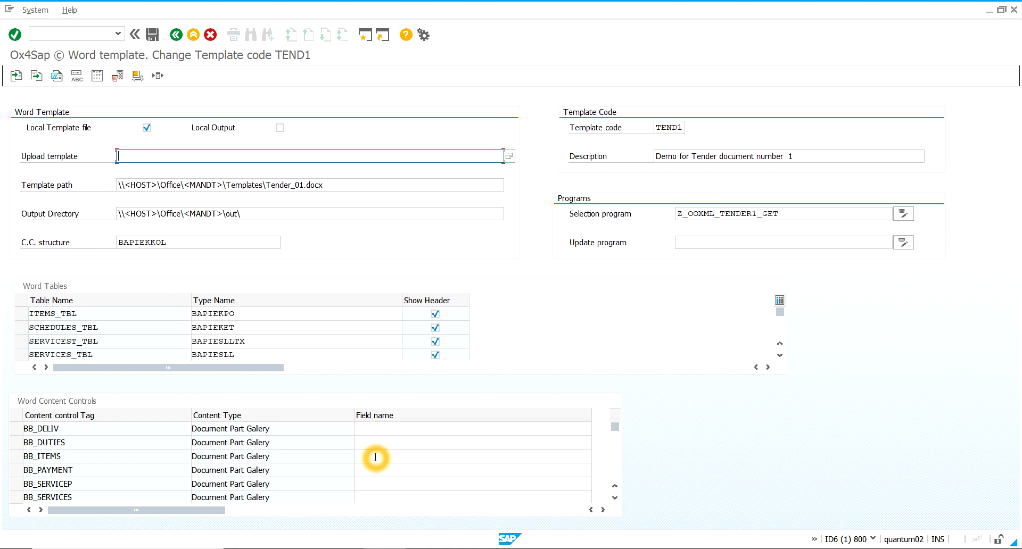
pyautogui.click(385, 432)
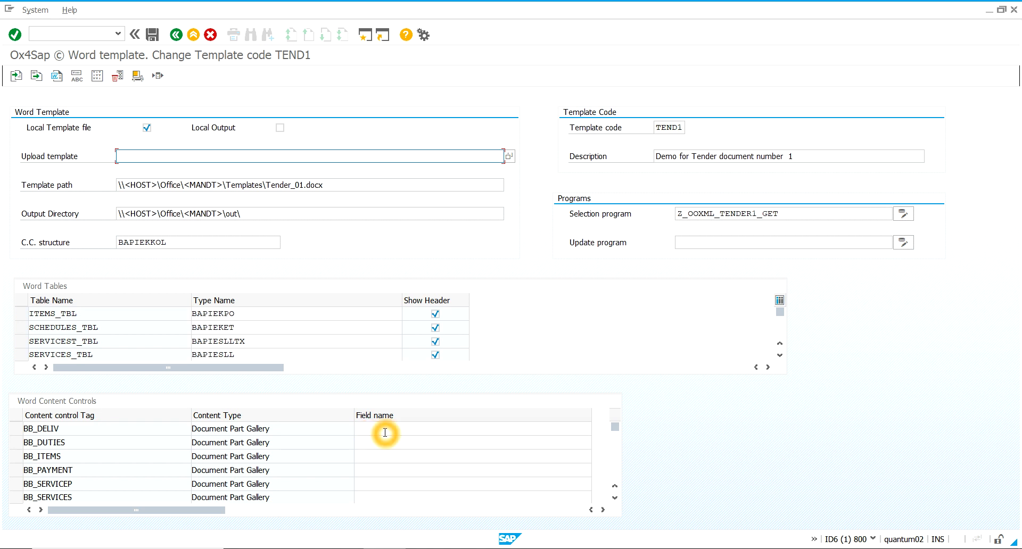